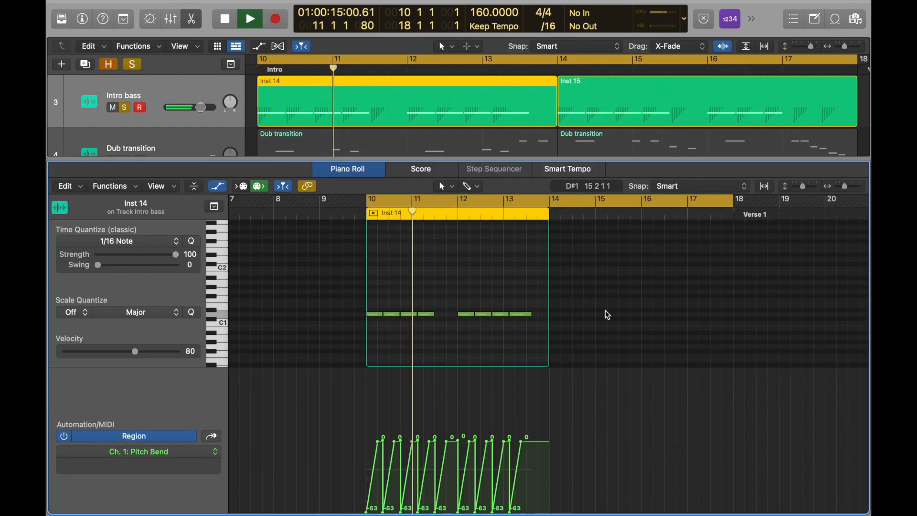
Stop playback, close the Intro bass piano roll, and audition the soloed Intro Sequence track
{"action": "key", "text": "space"}
{"action": "key", "text": "p"}
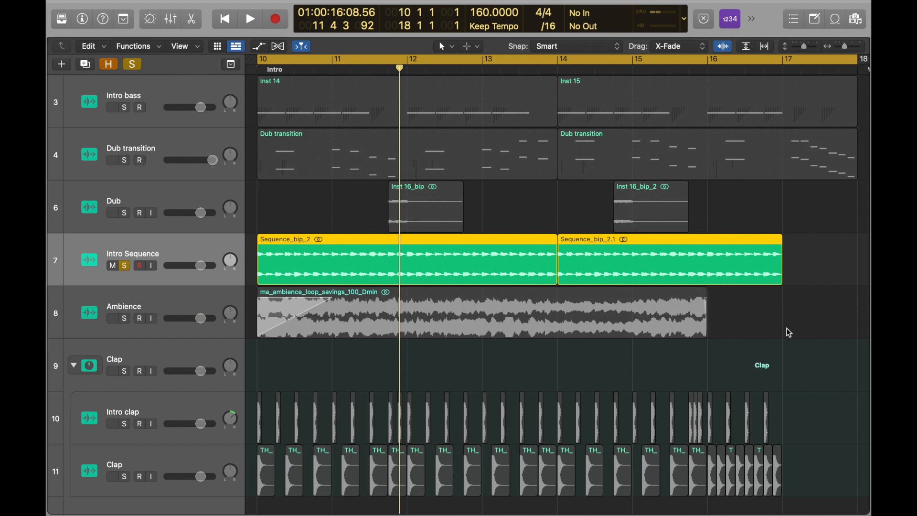
{"action": "key", "text": "space"}
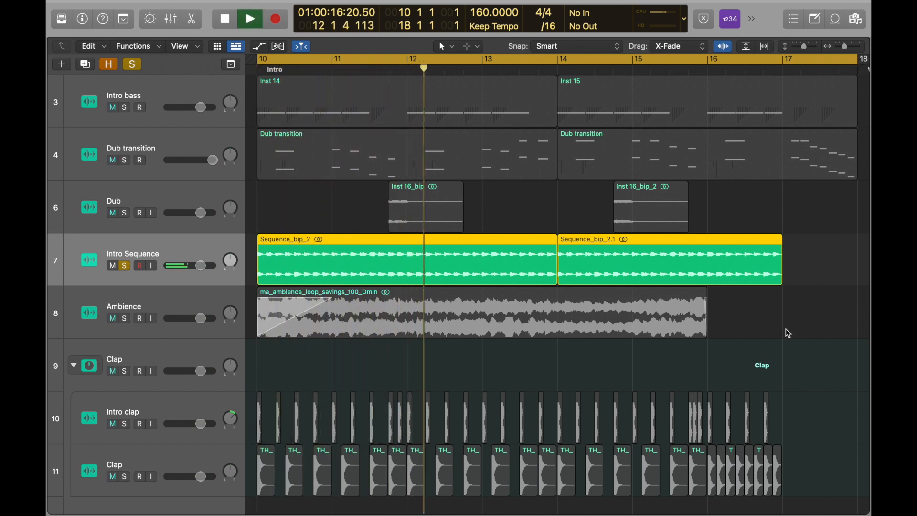
{"action": "left_click", "coordinate": [782, 346]}
{"action": "key", "text": "space"}
Audition the soloed Dub track in the intro, and the Dub transition track with its Vital synth window open
{"action": "key", "text": "space"}
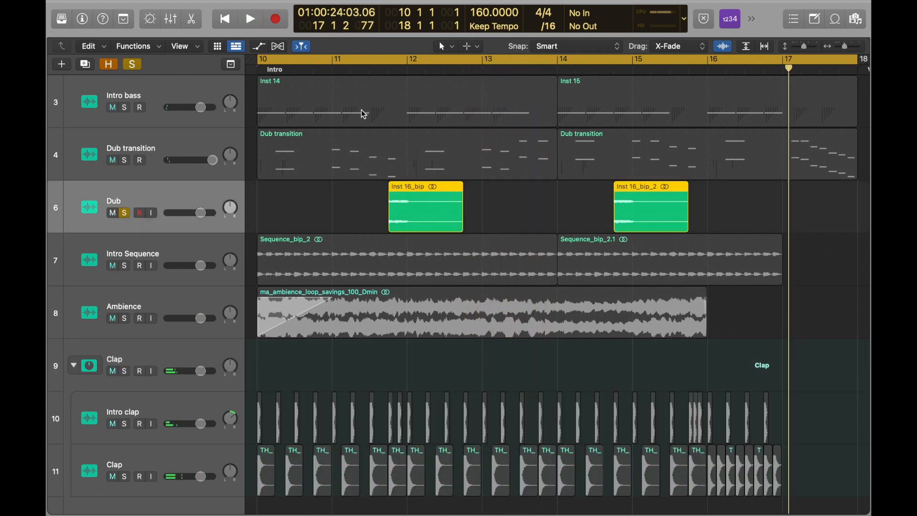
{"action": "key", "text": "space"}
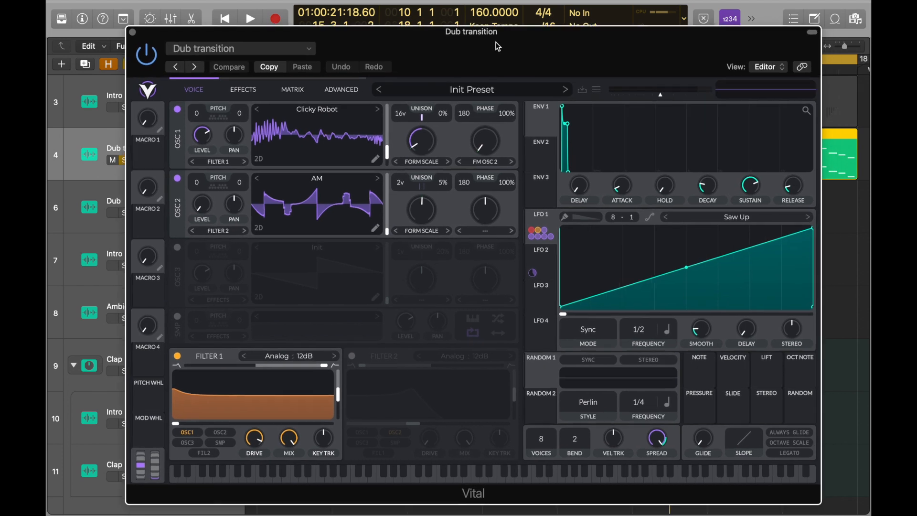
{"action": "left_click_drag", "start_coordinate": [495, 42], "coordinate": [488, 42]}
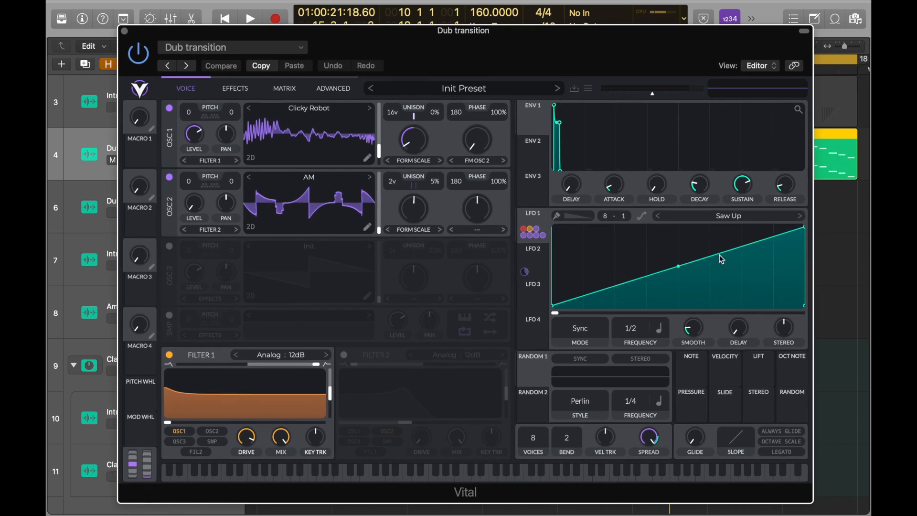
{"action": "key", "text": "space"}
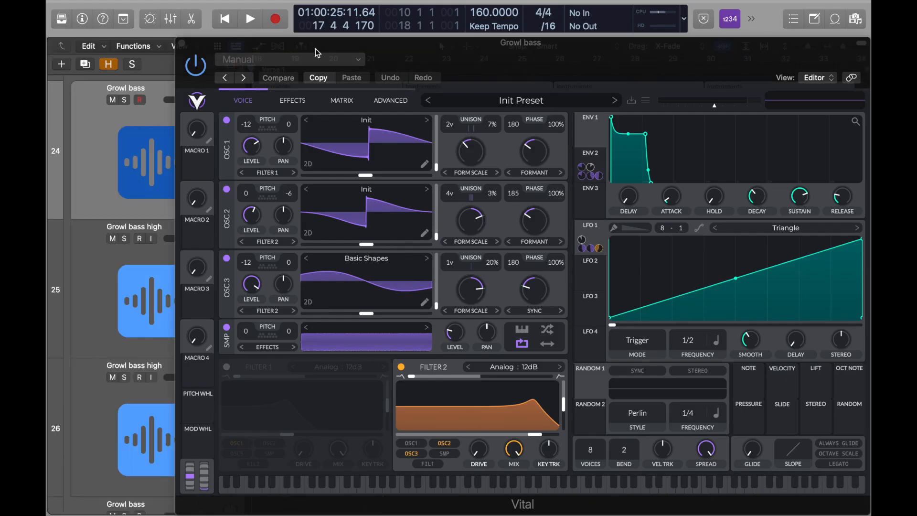
Audition the Growl bass track with its Vital synth window open, and close the window
{"action": "left_click_drag", "start_coordinate": [398, 41], "coordinate": [341, 33]}
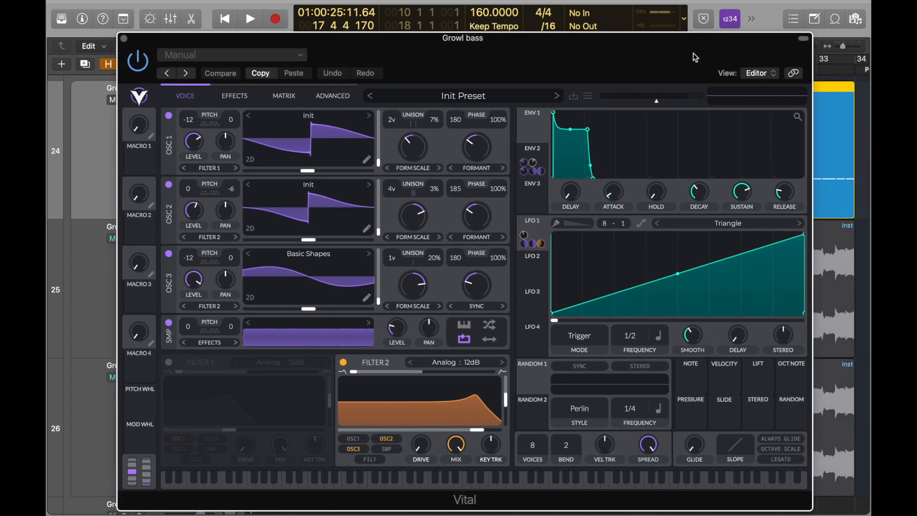
{"action": "key", "text": "space"}
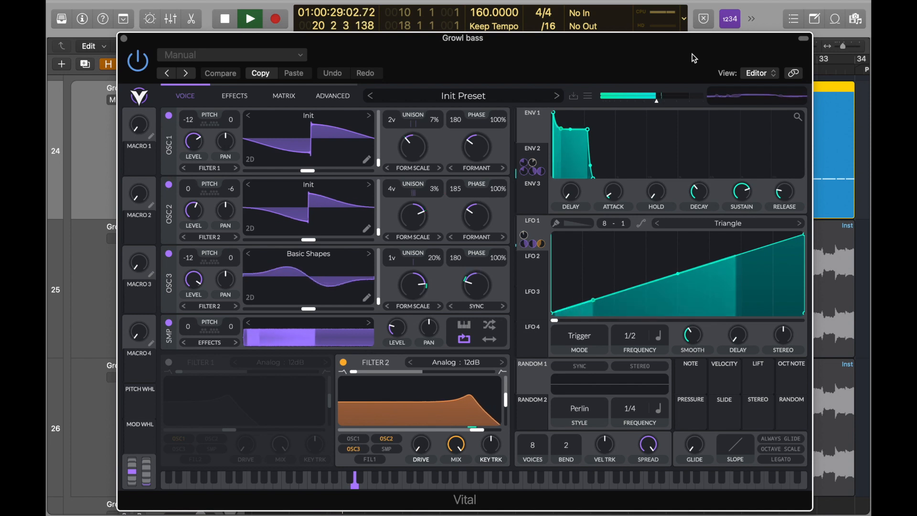
{"action": "key", "text": "space"}
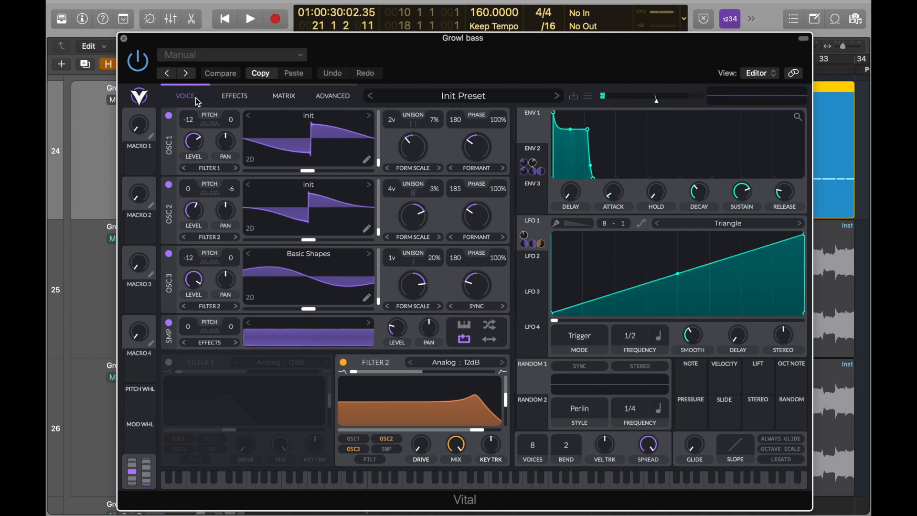
{"action": "key", "text": "super+w"}
Solo both Growl bass high tracks and set the cycle range over Verse 1, from bar 18 to bar 34
{"action": "left_click", "coordinate": [184, 292]}
{"action": "left_click_drag", "start_coordinate": [124, 238], "coordinate": [126, 371]}
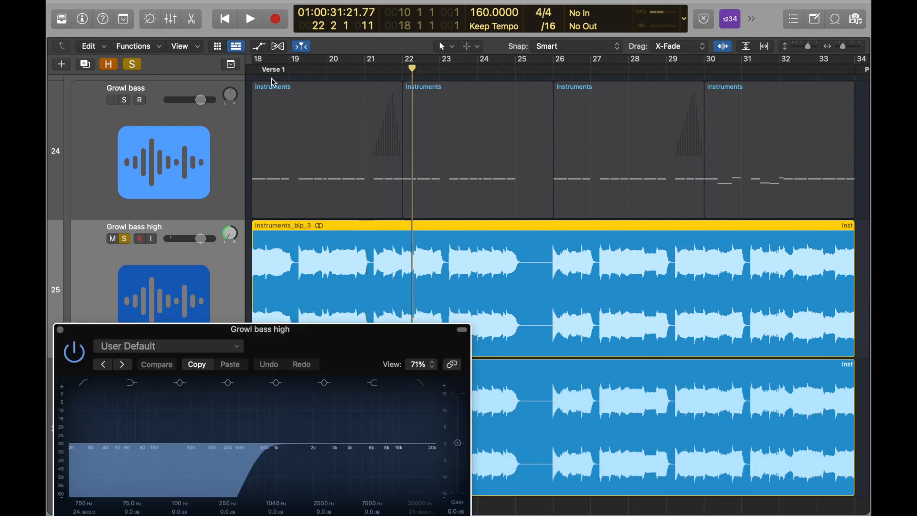
{"action": "left_click_drag", "start_coordinate": [255, 61], "coordinate": [853, 78]}
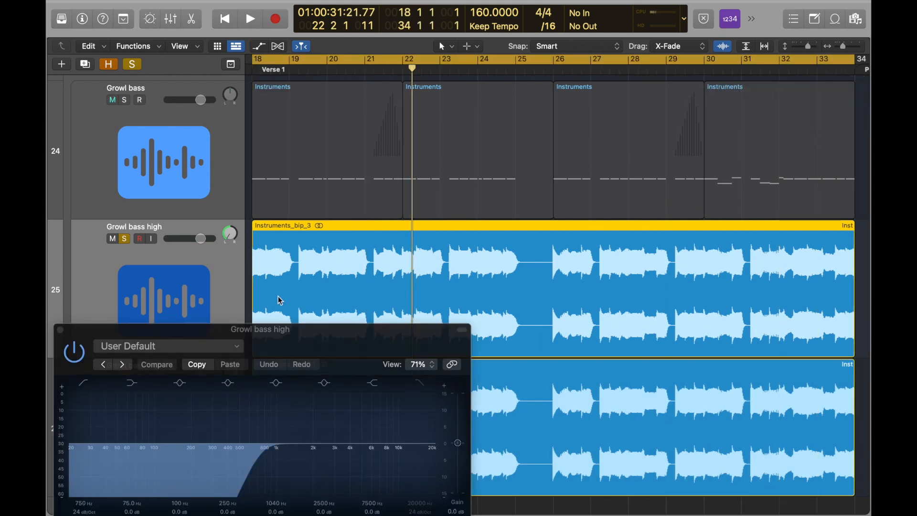
Play back the two soloed Growl bass high tracks while showing the Channel EQ window
{"action": "left_click_drag", "start_coordinate": [270, 333], "coordinate": [272, 30]}
{"action": "key", "text": "space"}
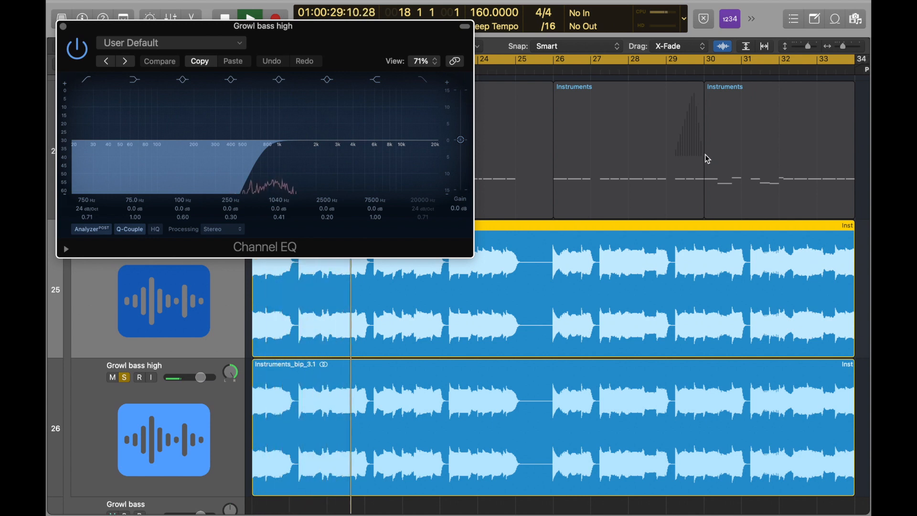
{"action": "left_click", "coordinate": [793, 187]}
{"action": "key", "text": "Return"}
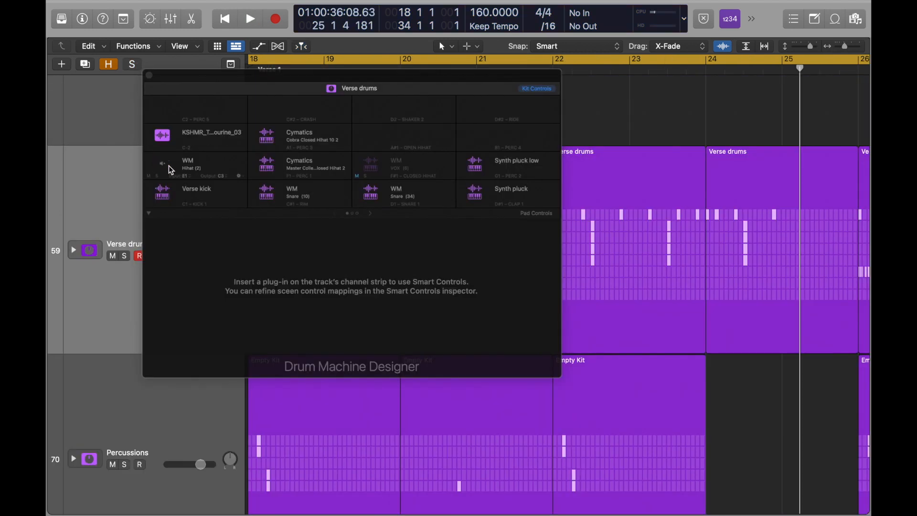
Show the inspector and audition the Verse drums' Verse kick, WM Snare (34), Synth pluck low and Synth pluck pads
{"action": "left_click", "coordinate": [188, 196]}
{"action": "key", "text": "i"}
{"action": "left_click", "coordinate": [376, 196]}
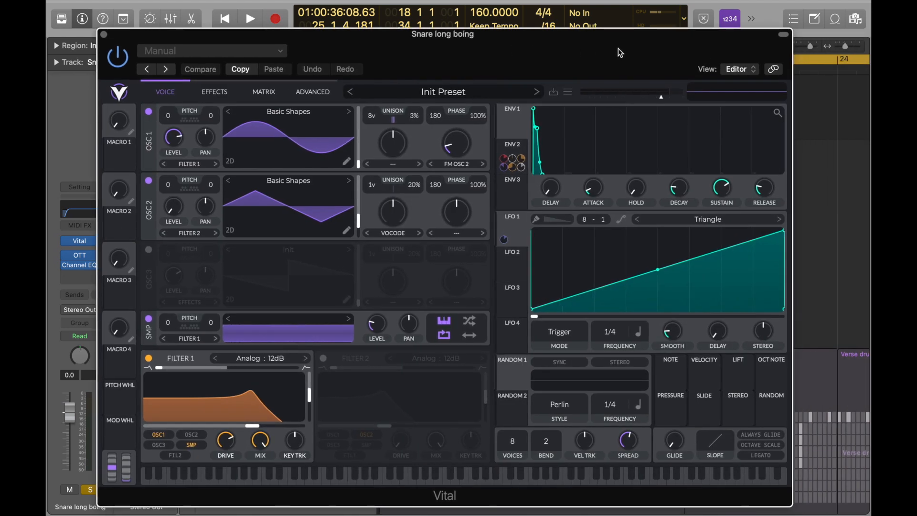
{"action": "key", "text": "space"}
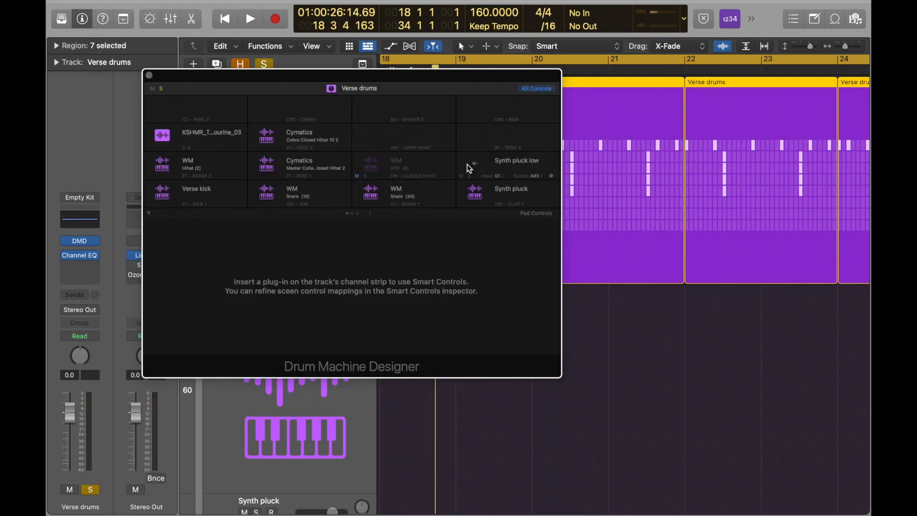
{"action": "left_click", "coordinate": [474, 170]}
{"action": "left_click", "coordinate": [474, 200]}
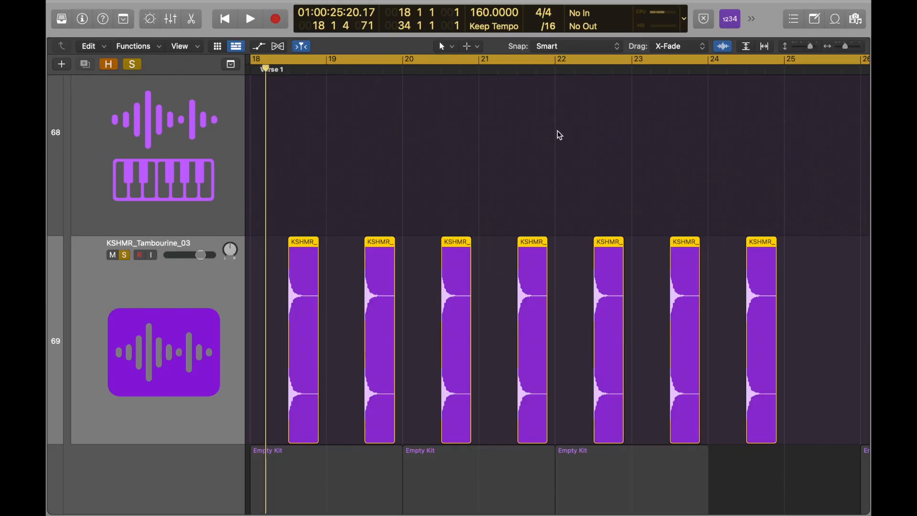
Play back the soloed KSHMR_Tambourine_03 track and the Verse drums step sequencer pattern
{"action": "key", "text": "space"}
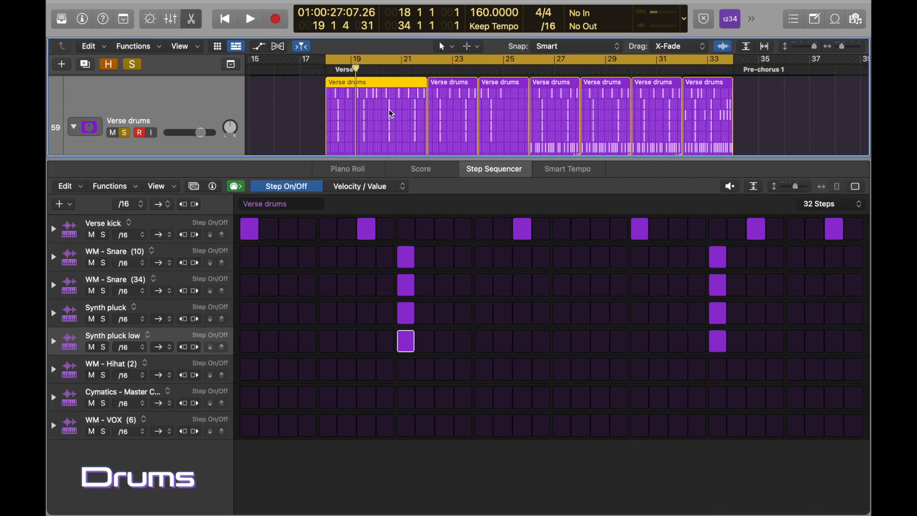
{"action": "key", "text": "space"}
{"action": "key", "text": "space"}
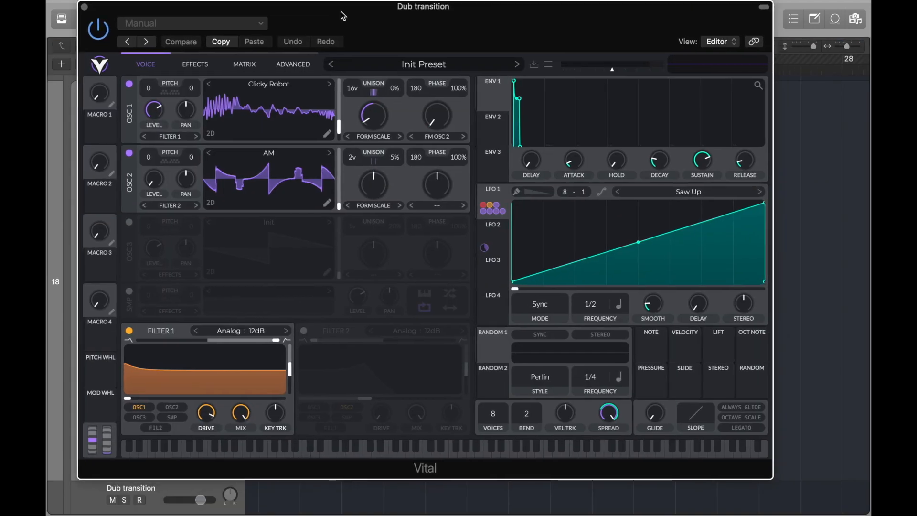
Audition the Dub transition and Squeak synth tracks of the verse, and the Cymatics Master closed hihat pad of the Verse drums
{"action": "left_click_drag", "start_coordinate": [343, 15], "coordinate": [348, 25]}
{"action": "key", "text": "space"}
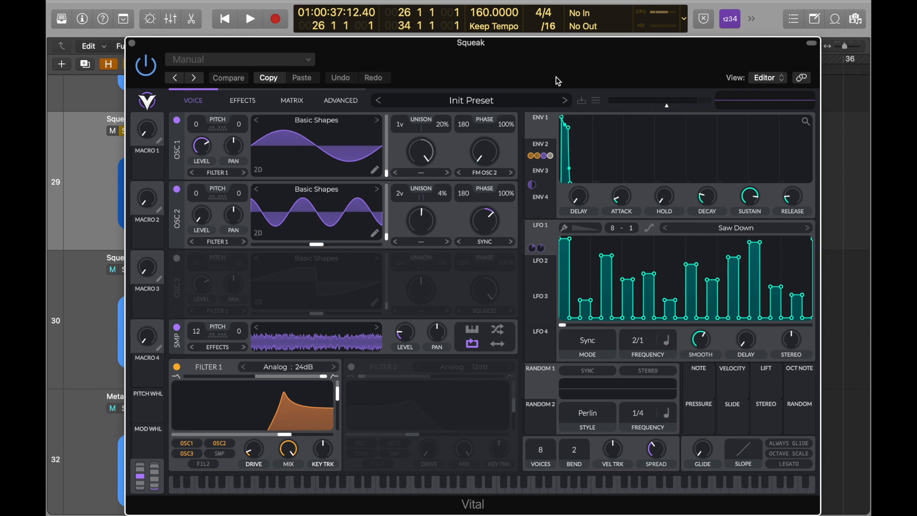
{"action": "key", "text": "space"}
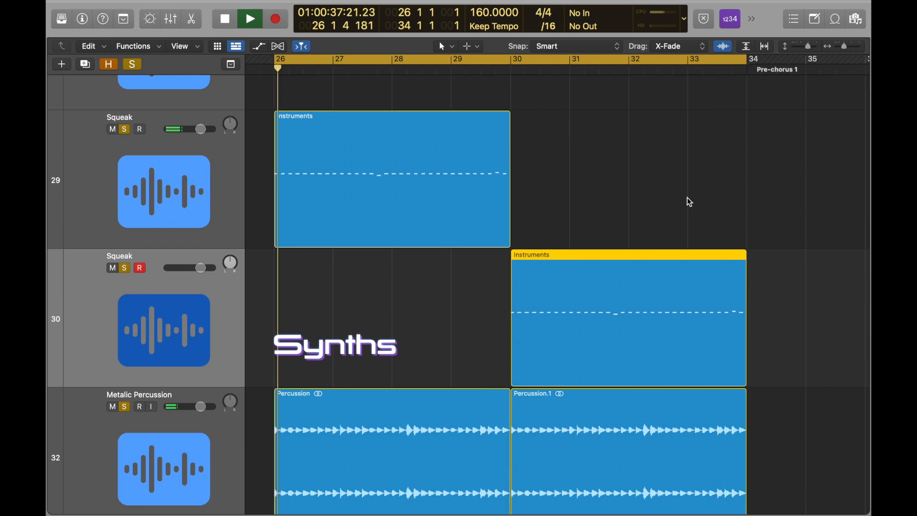
{"action": "scroll", "coordinate": [687, 198], "scroll_direction": "down", "scroll_amount": 1}
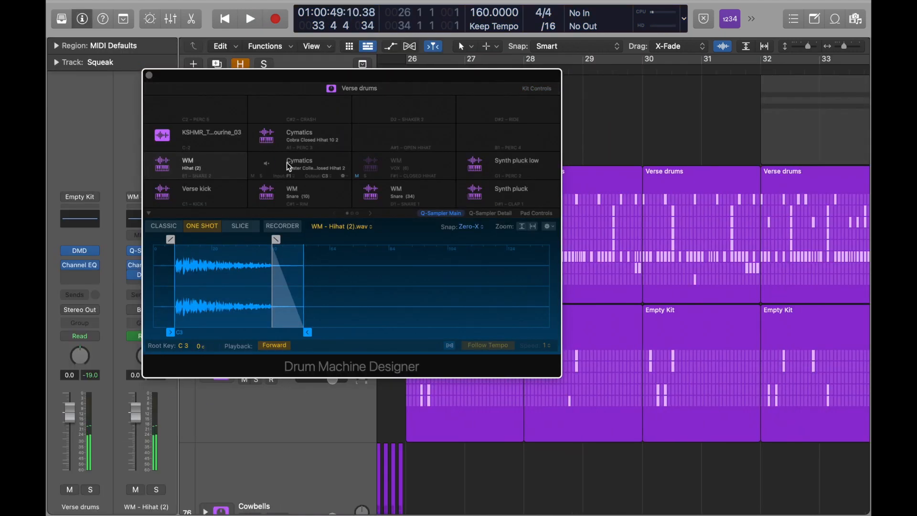
{"action": "left_click", "coordinate": [288, 167]}
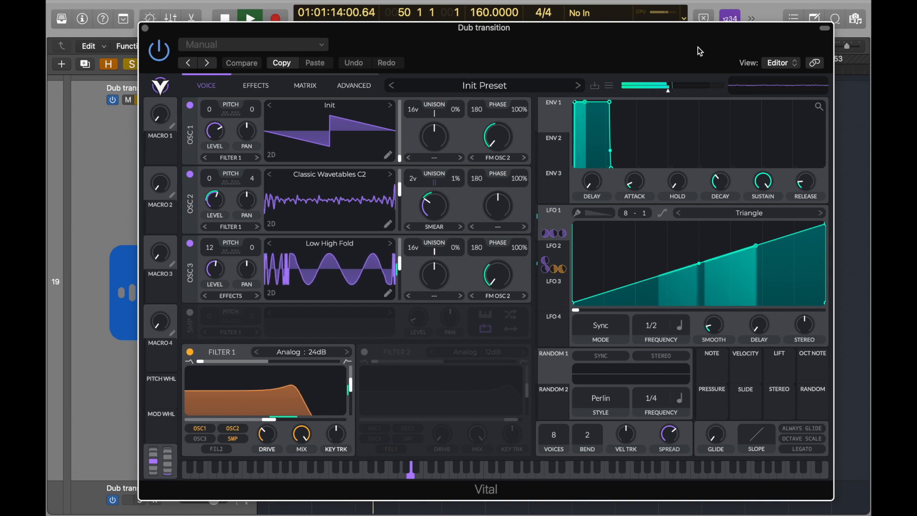
Close the Dub transition synth window and audition the Bass track's Inst 2 notes at bar 50
{"action": "key", "text": "space"}
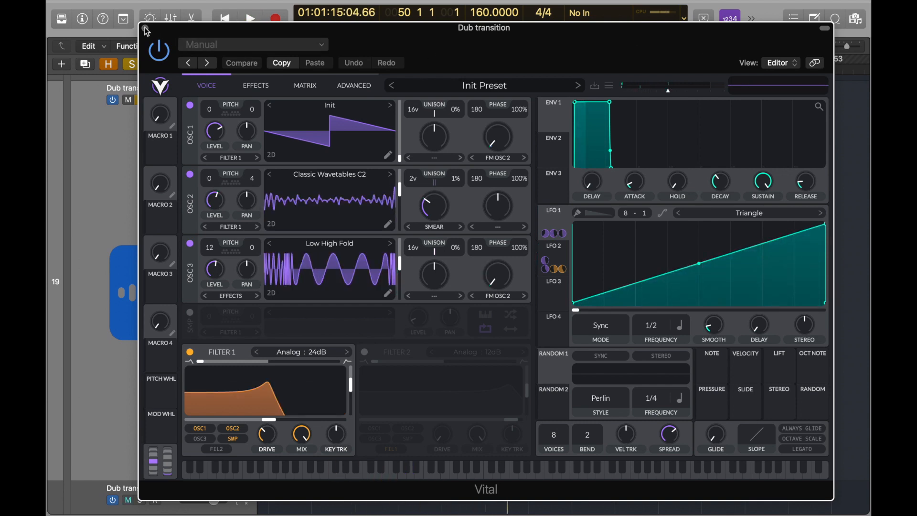
{"action": "left_click", "coordinate": [146, 29]}
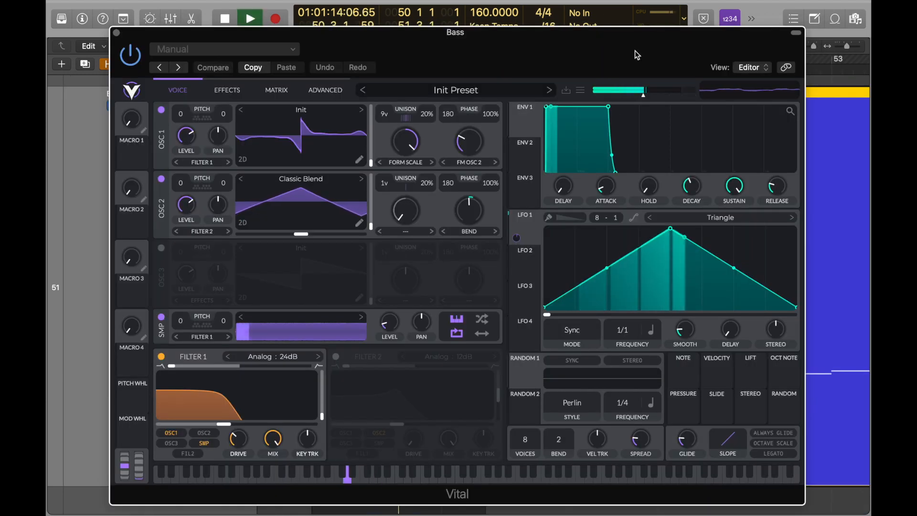
{"action": "key", "text": "space"}
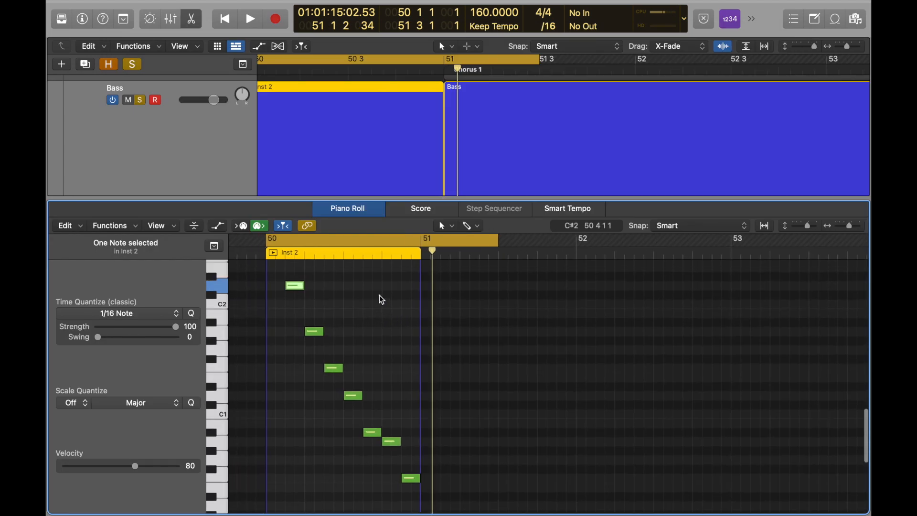
{"action": "key", "text": "space"}
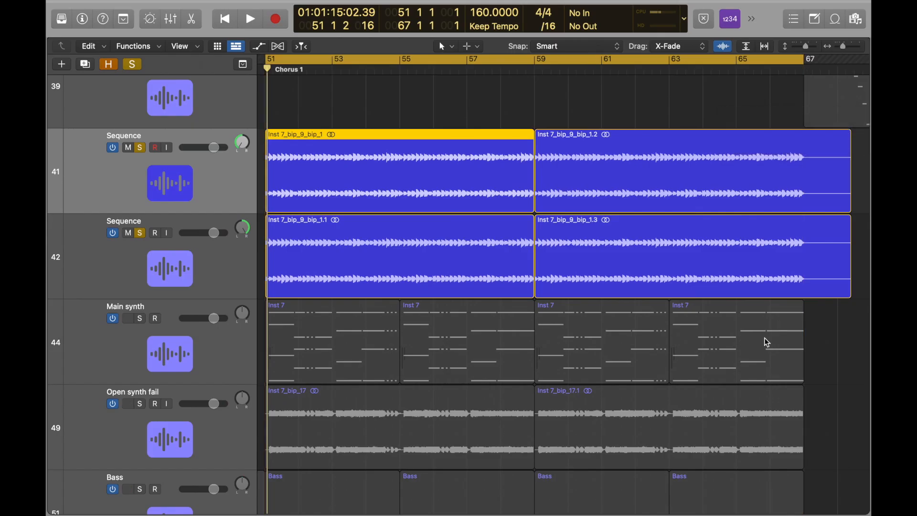
Audition the two Chorus 1 Sequence tracks, and the Main synth with its Vital window shown
{"action": "key", "text": "space"}
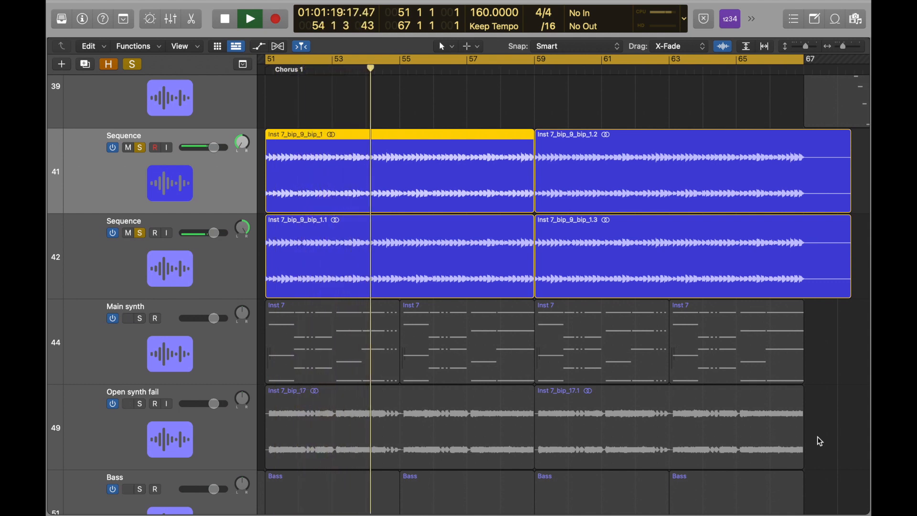
{"action": "key", "text": "v"}
{"action": "key", "text": "space"}
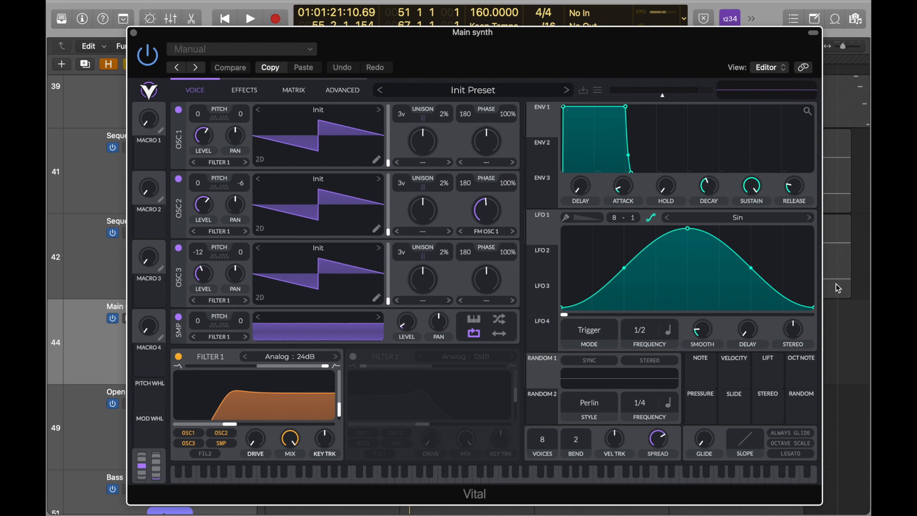
{"action": "key", "text": "space"}
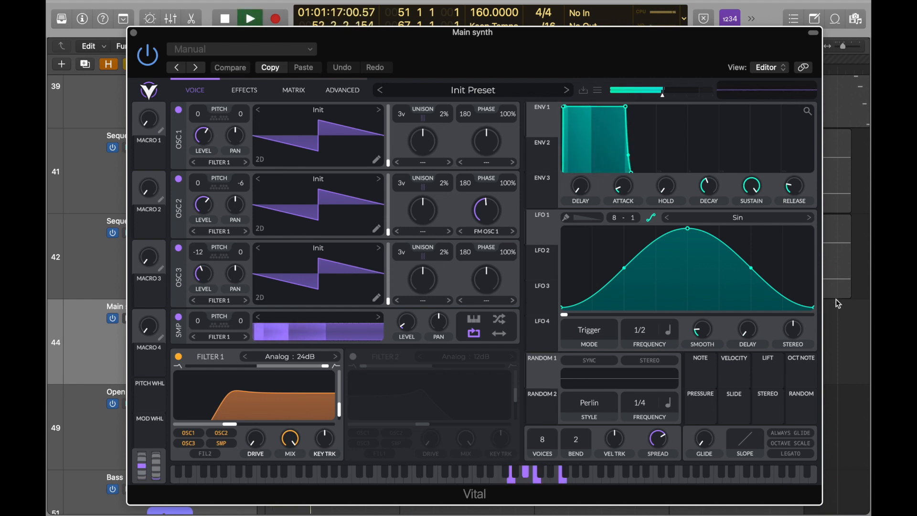
{"action": "key", "text": "v"}
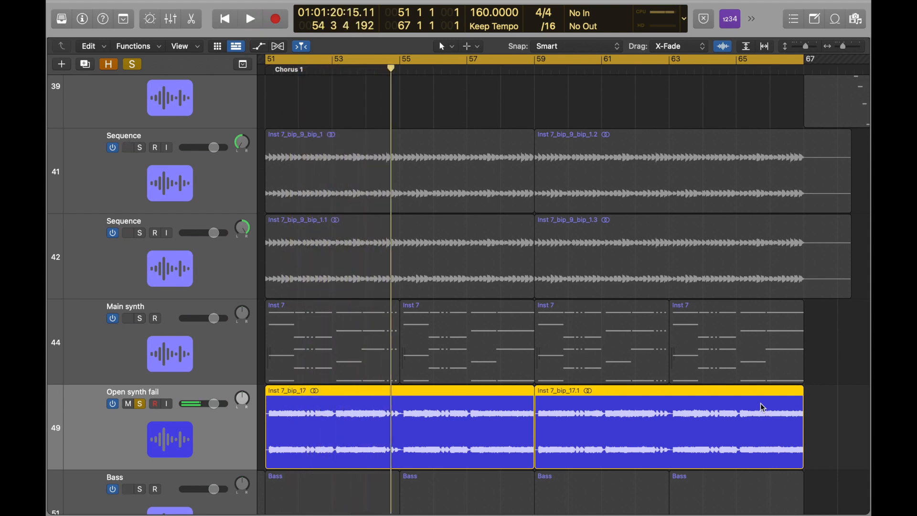
Audition the Chorus Kick, WM Snare (10) and (30), Dub snare, Dub snare low and Snare 3 pads, and play back the 160_1 track
{"action": "key", "text": "super+a"}
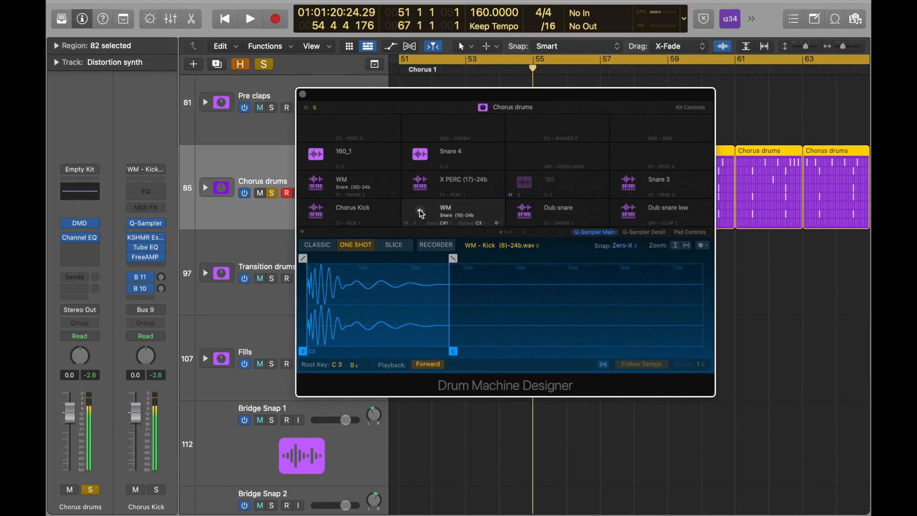
{"action": "left_click", "coordinate": [422, 213]}
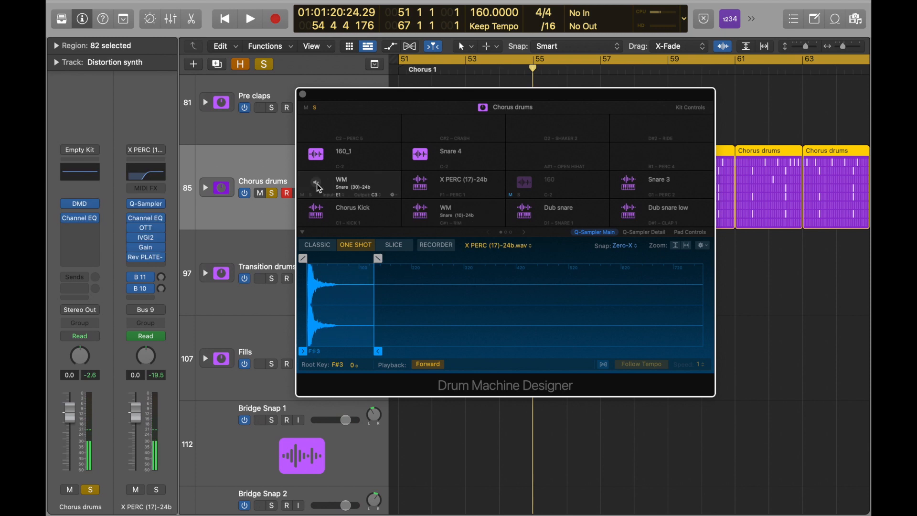
{"action": "left_click", "coordinate": [316, 183]}
{"action": "left_click", "coordinate": [521, 204]}
{"action": "left_click", "coordinate": [630, 187]}
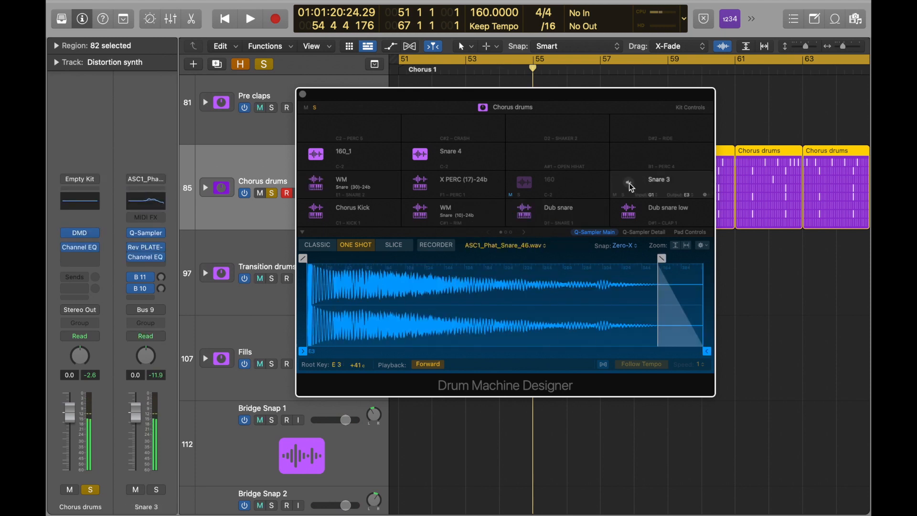
{"action": "left_click", "coordinate": [628, 209]}
{"action": "left_click", "coordinate": [316, 211]}
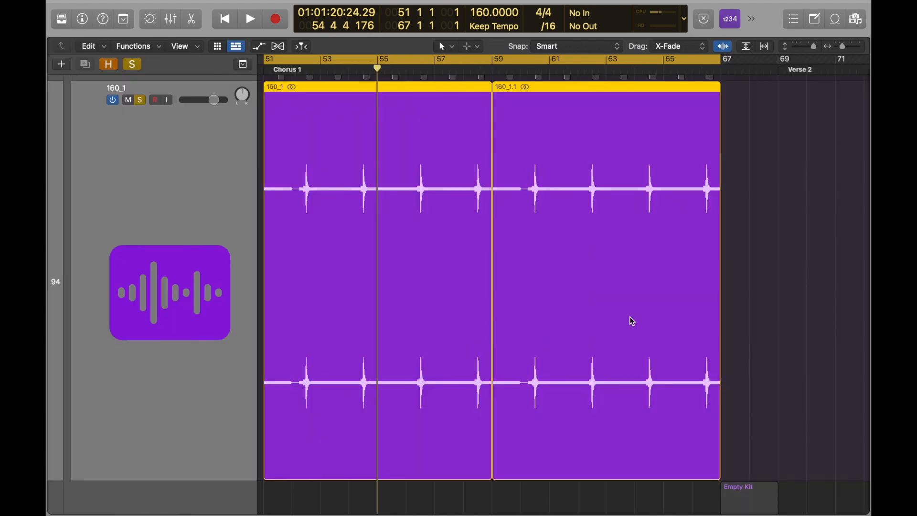
{"action": "key", "text": "shift+space"}
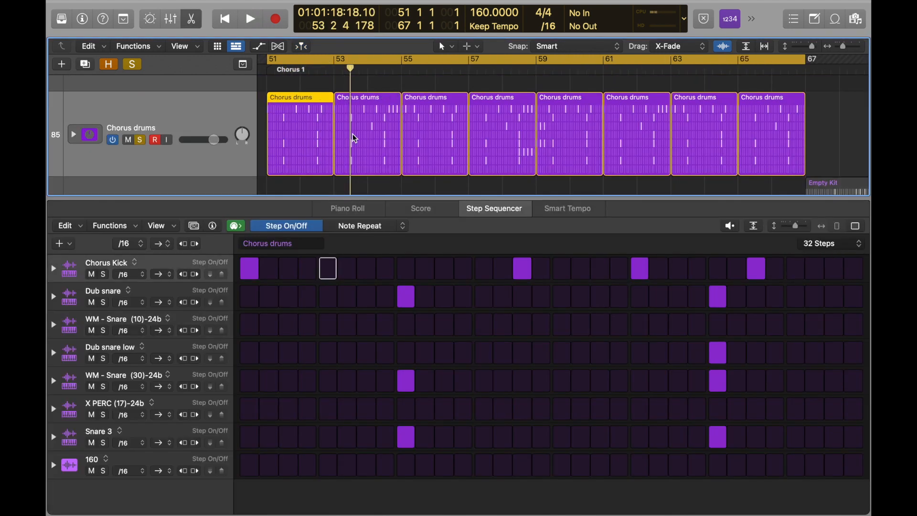
Play back the Chorus drums, then audition the Transition drums pattern at bar 67 and close its step editor
{"action": "key", "text": "shift+space"}
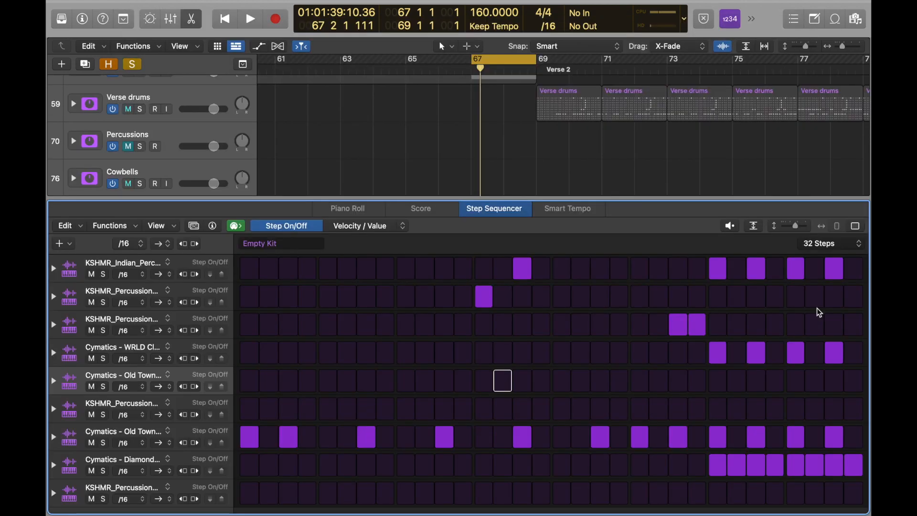
{"action": "key", "text": "space"}
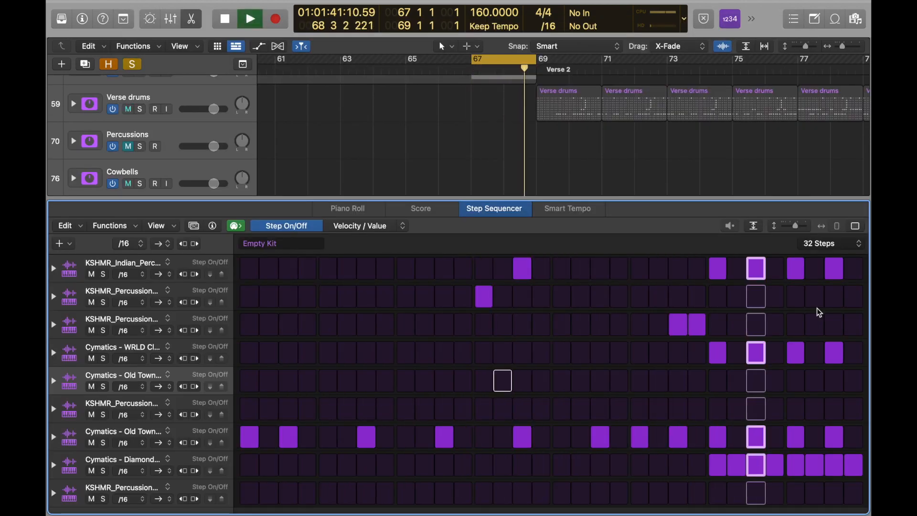
{"action": "key", "text": "e"}
{"action": "key", "text": "space"}
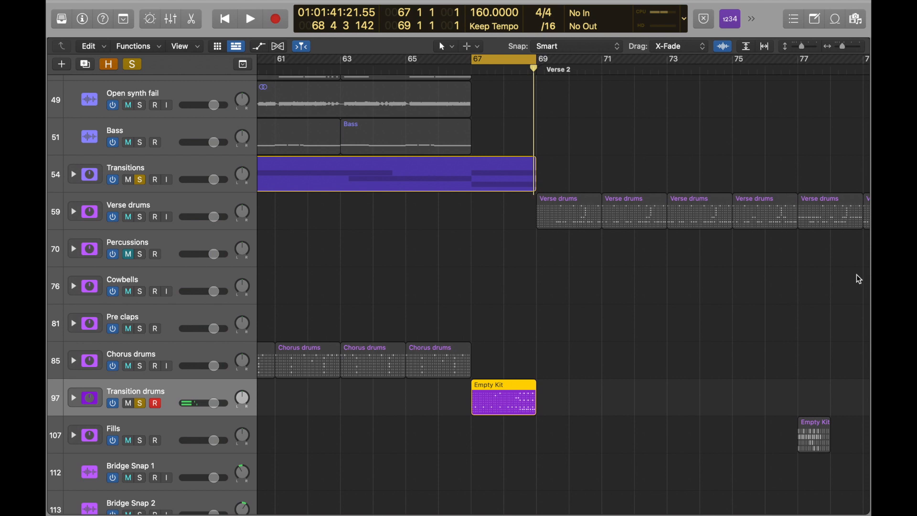
{"action": "key", "text": "e"}
{"action": "key", "text": "space"}
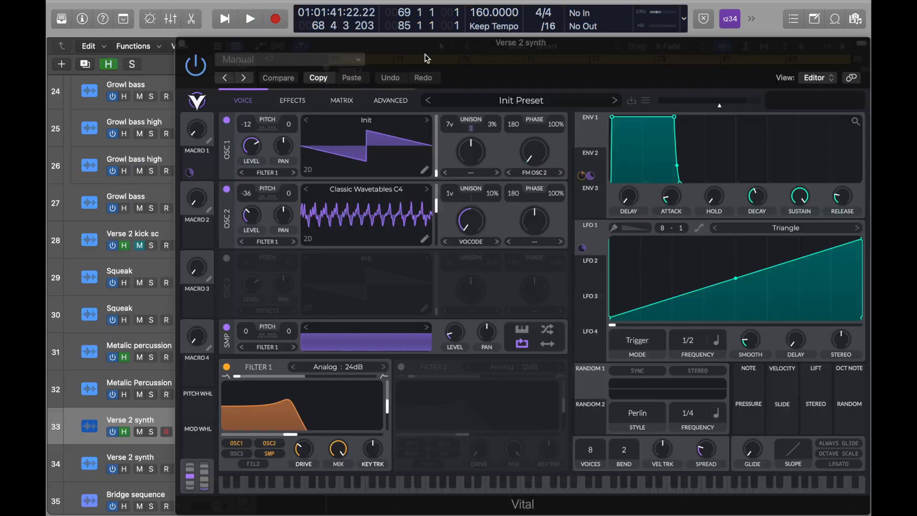
Audition the Verse 2 synth with its Vital window shown, and solo and play the Metalic Percussion track from bar 69
{"action": "left_click_drag", "start_coordinate": [454, 55], "coordinate": [414, 30]}
{"action": "key", "text": "space"}
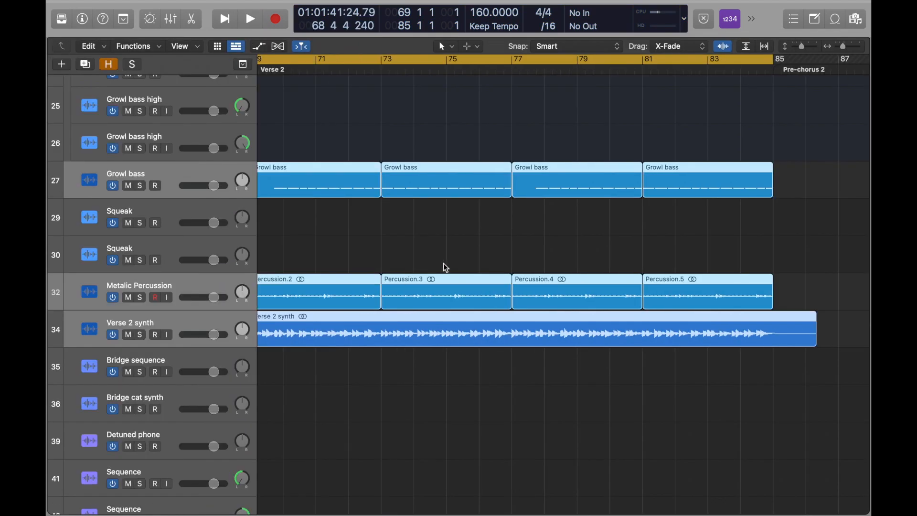
{"action": "scroll", "coordinate": [444, 266], "scroll_direction": "left", "scroll_amount": 3}
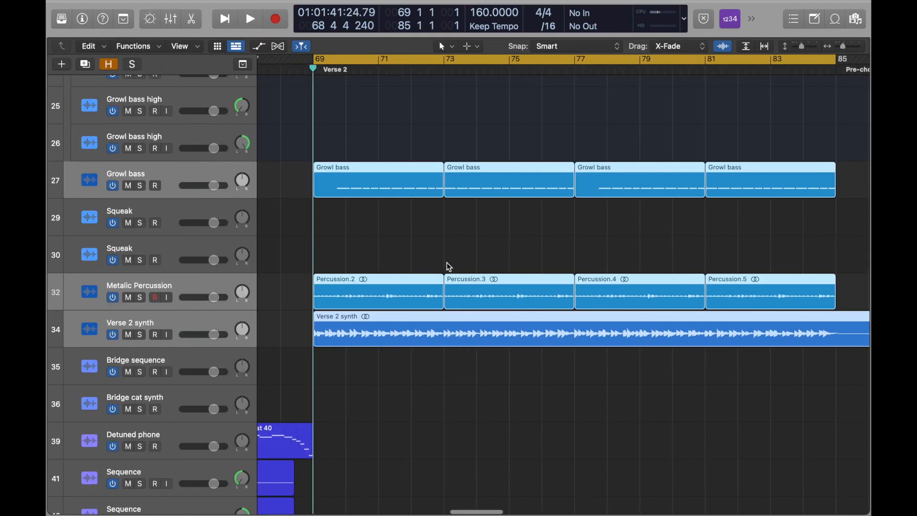
{"action": "left_click", "coordinate": [199, 282]}
{"action": "key", "text": "s"}
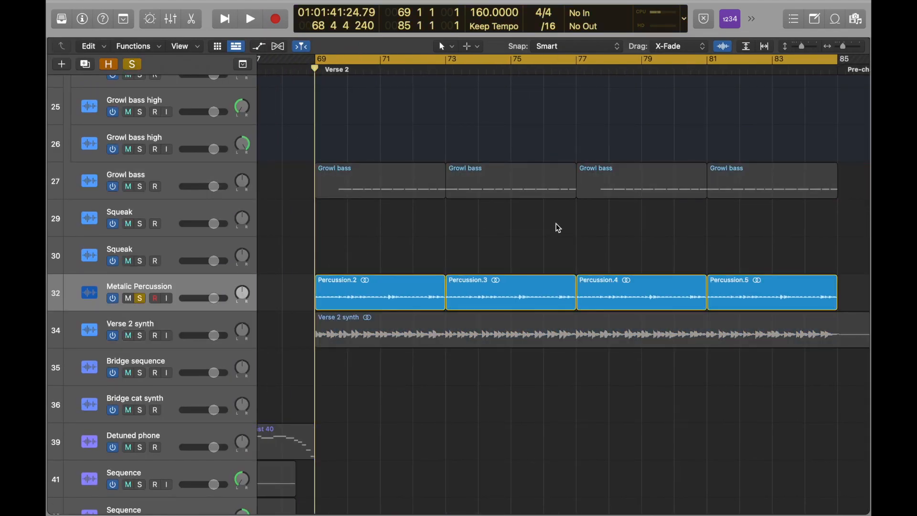
{"action": "key", "text": "space"}
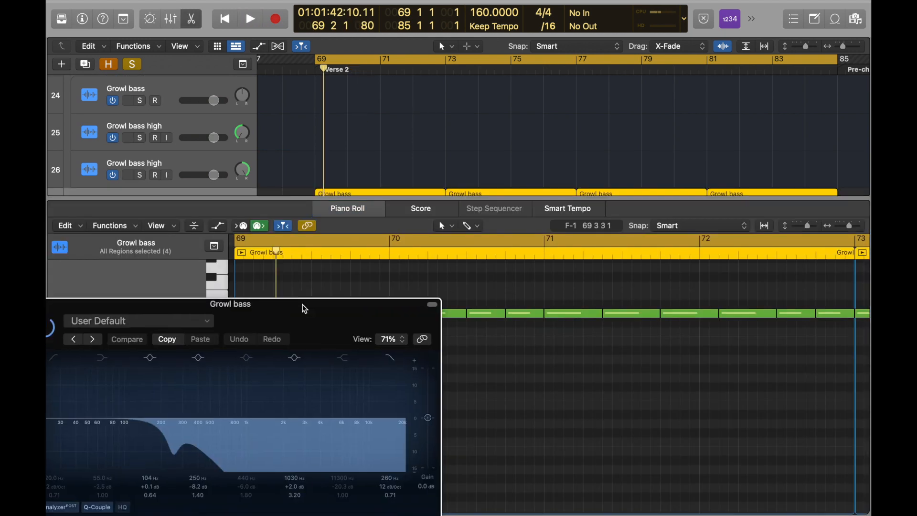
Audition the Verse 2 Growl bass with its Channel EQ window placed clear of the notes in the Piano Roll
{"action": "left_click_drag", "start_coordinate": [303, 307], "coordinate": [327, 17]}
{"action": "scroll", "coordinate": [584, 298], "scroll_direction": "up", "scroll_amount": 3}
{"action": "key", "text": "space"}
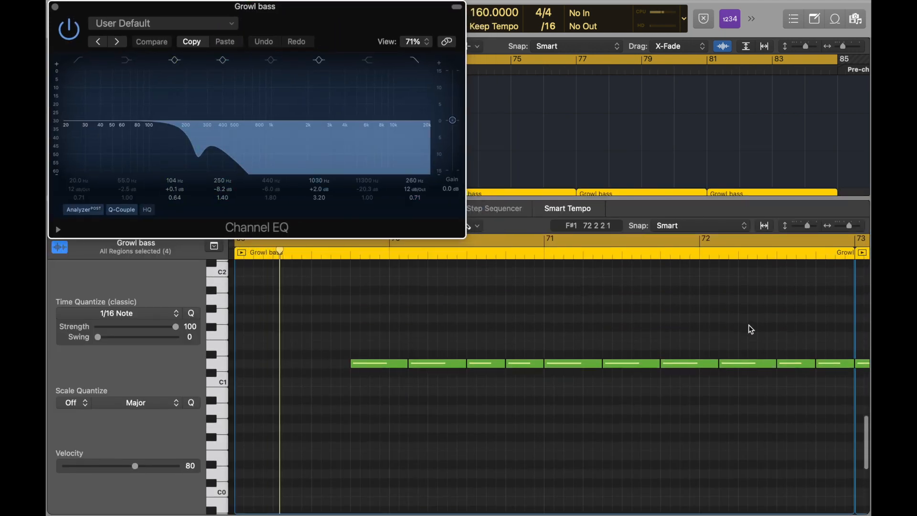
{"action": "scroll", "coordinate": [748, 327], "scroll_direction": "right", "scroll_amount": 1}
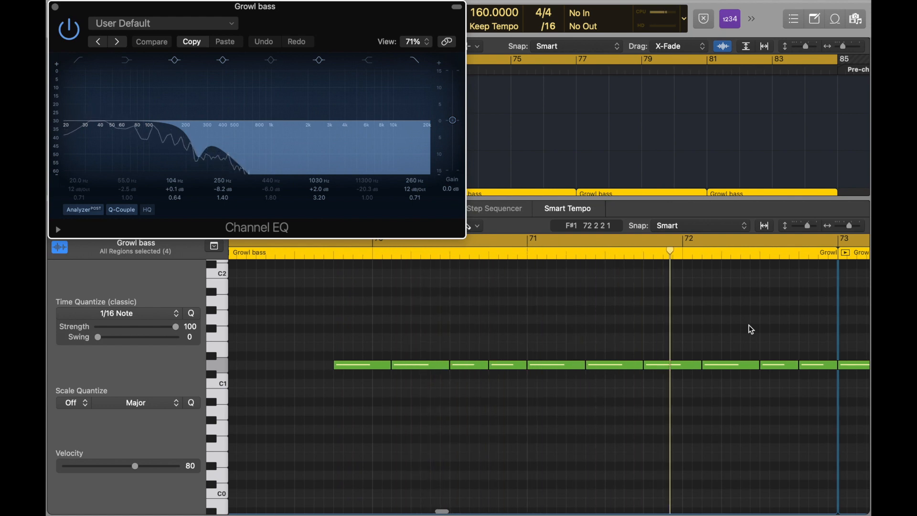
{"action": "key", "text": "1"}
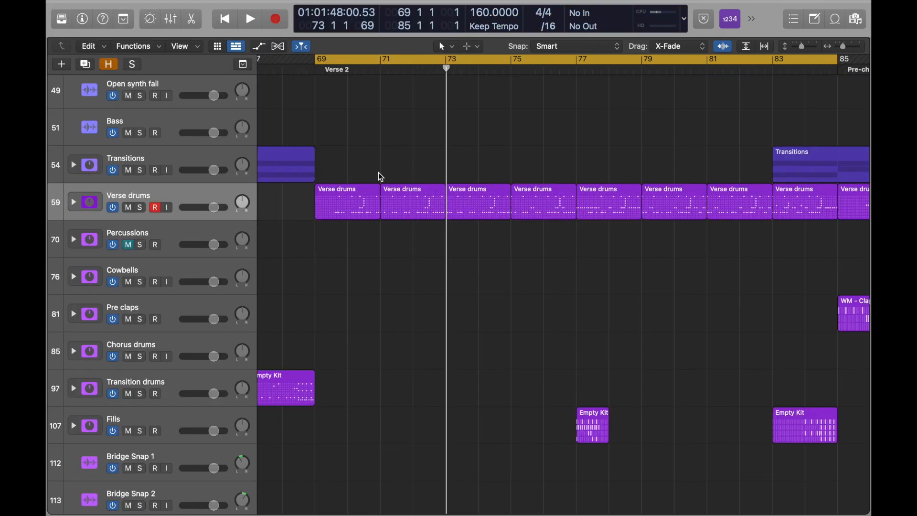
Show the whole pattern of the first Verse 2 Verse drums region in an enlarged Step Sequencer, and solo and play it
{"action": "double_click", "coordinate": [386, 199]}
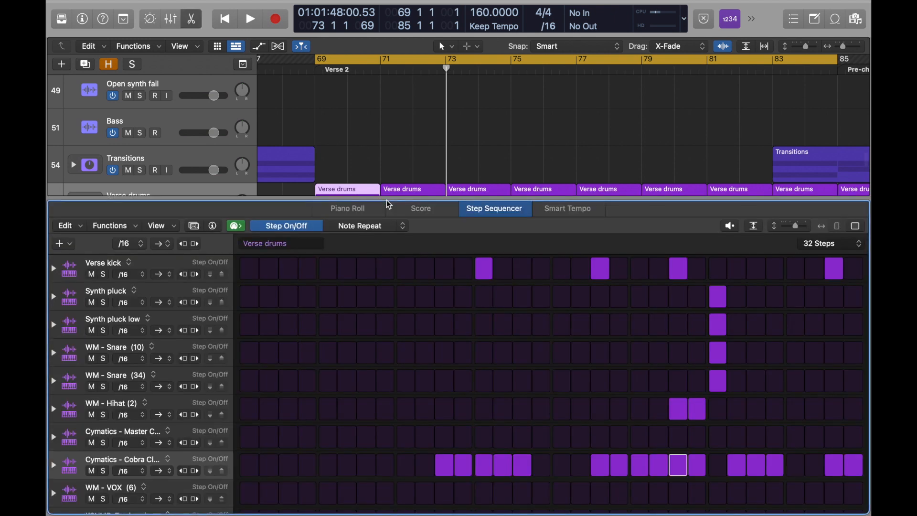
{"action": "scroll", "coordinate": [386, 186], "scroll_direction": "down", "scroll_amount": 2}
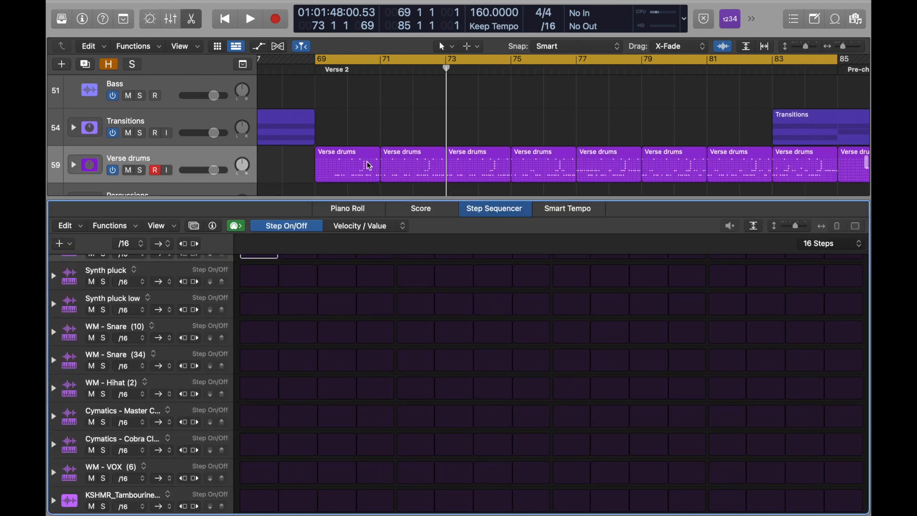
{"action": "left_click", "coordinate": [362, 158]}
{"action": "key", "text": "Right"}
{"action": "left_click", "coordinate": [365, 160]}
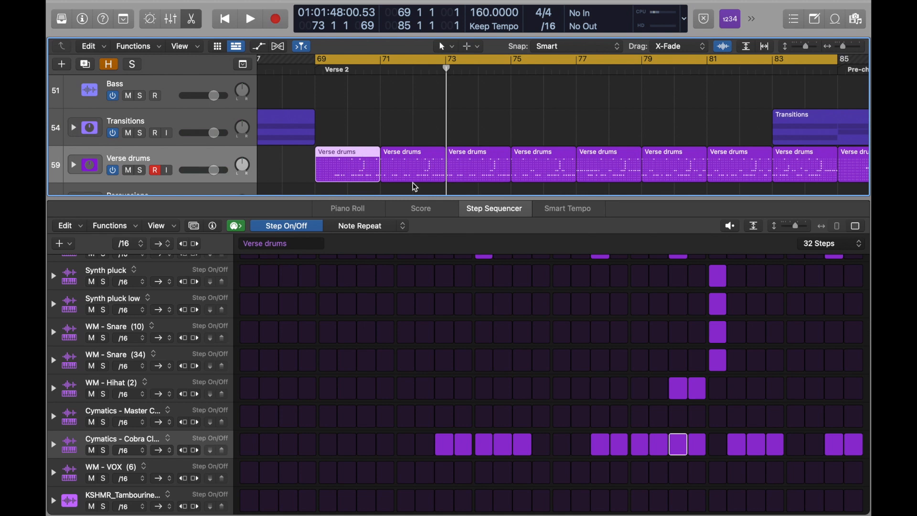
{"action": "left_click_drag", "start_coordinate": [562, 196], "coordinate": [562, 164]}
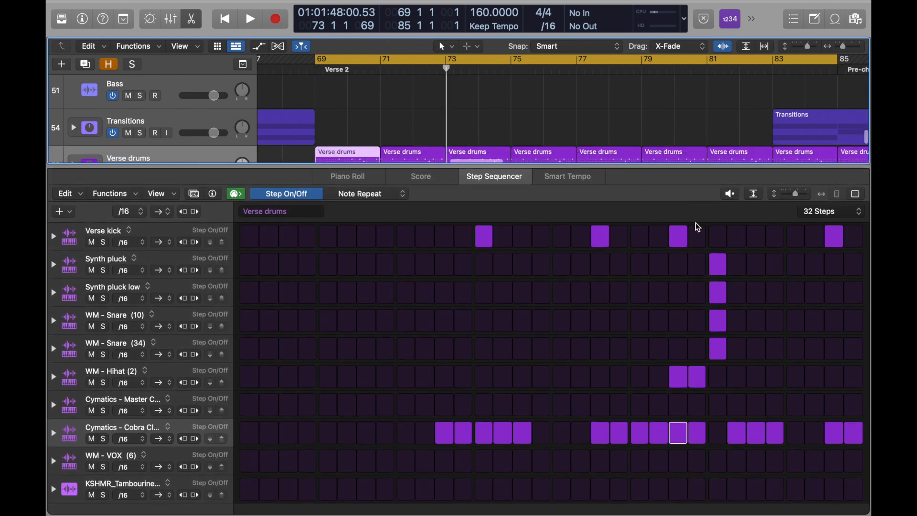
{"action": "key", "text": "s"}
{"action": "key", "text": "space"}
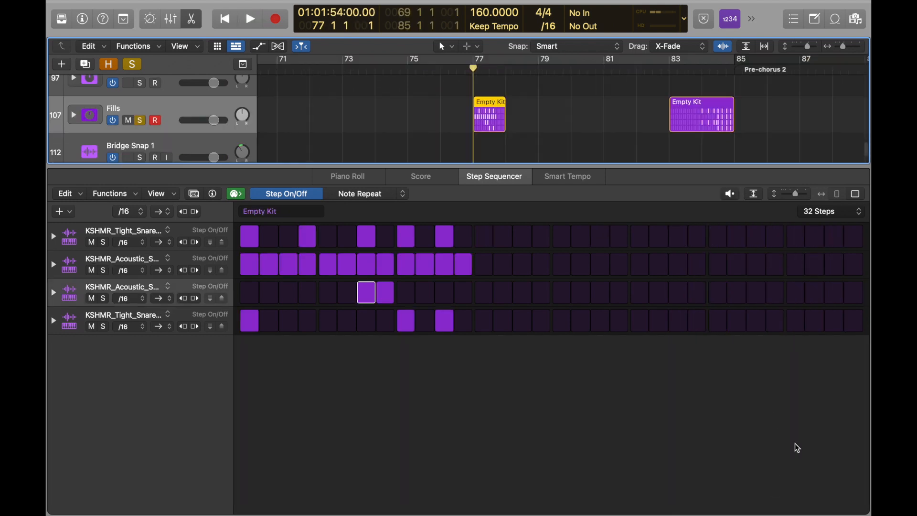
Leave the Fills pattern, select the Pre-chorus 2 regions and play the section from bar 85
{"action": "left_click", "coordinate": [795, 443]}
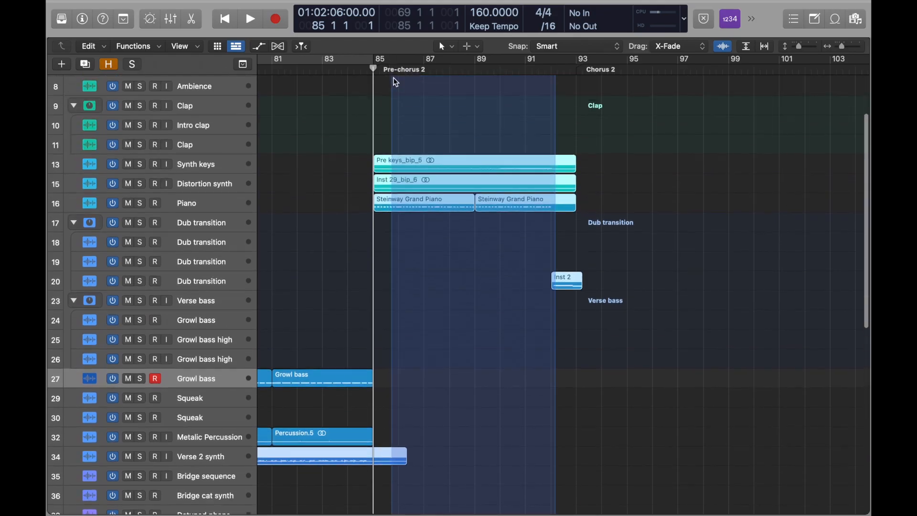
{"action": "left_click_drag", "start_coordinate": [393, 79], "coordinate": [419, 128]}
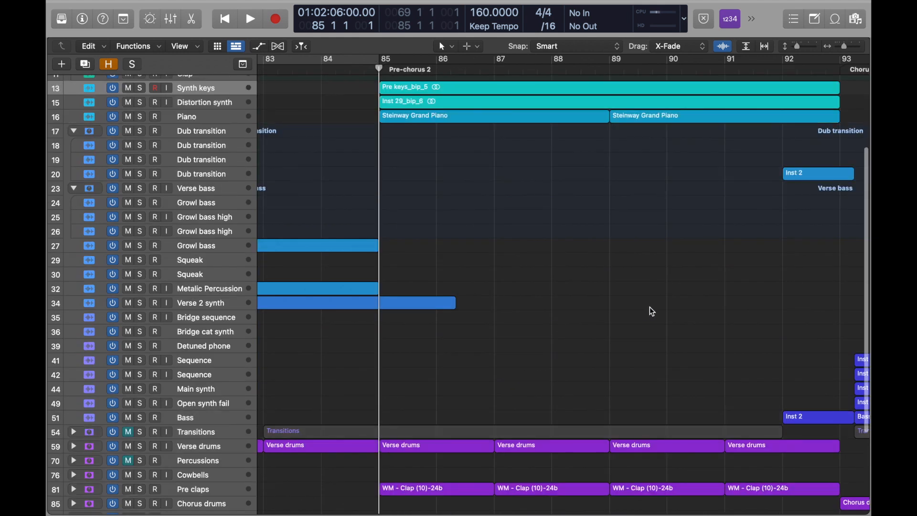
{"action": "key", "text": "space"}
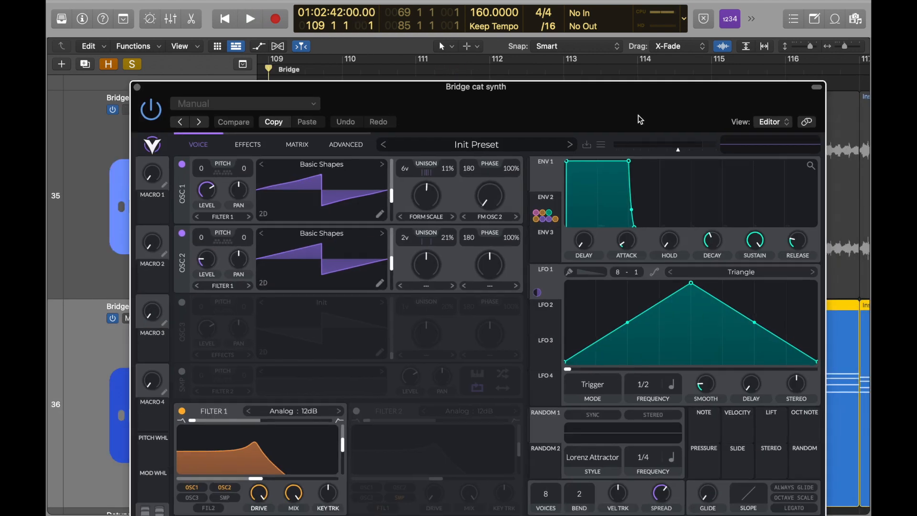
Audition the Bridge cat synth with its Vital window shown, the two Bridge Snap tracks, and the Bridge snare from bar 117
{"action": "left_click_drag", "start_coordinate": [638, 116], "coordinate": [620, 54]}
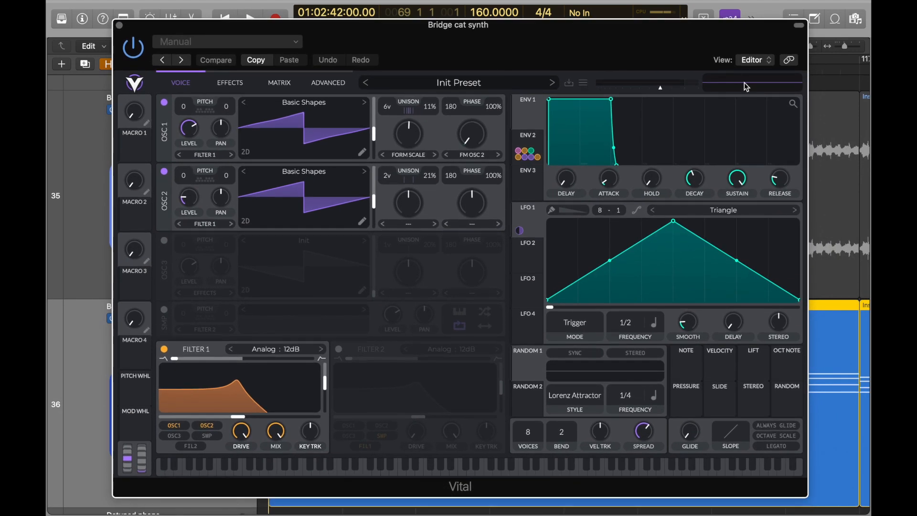
{"action": "key", "text": "space"}
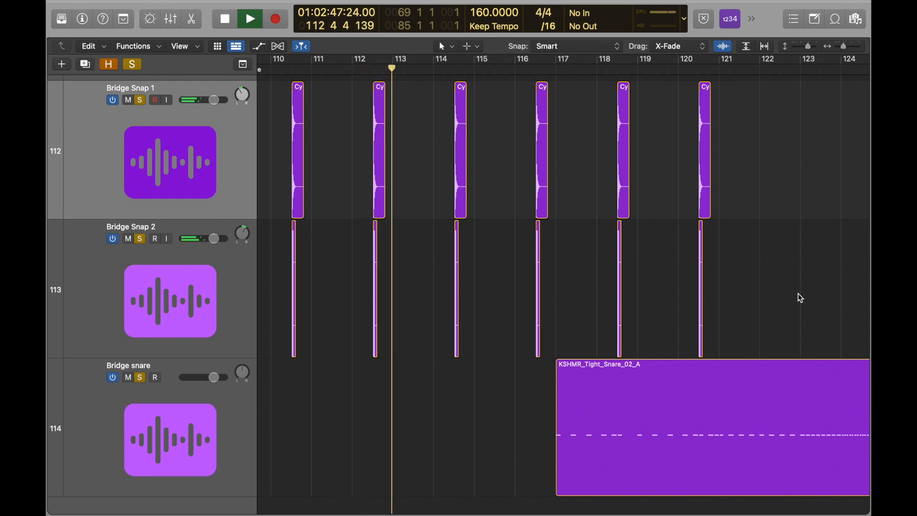
{"action": "key", "text": "space"}
{"action": "left_click", "coordinate": [551, 72]}
{"action": "key", "text": "space"}
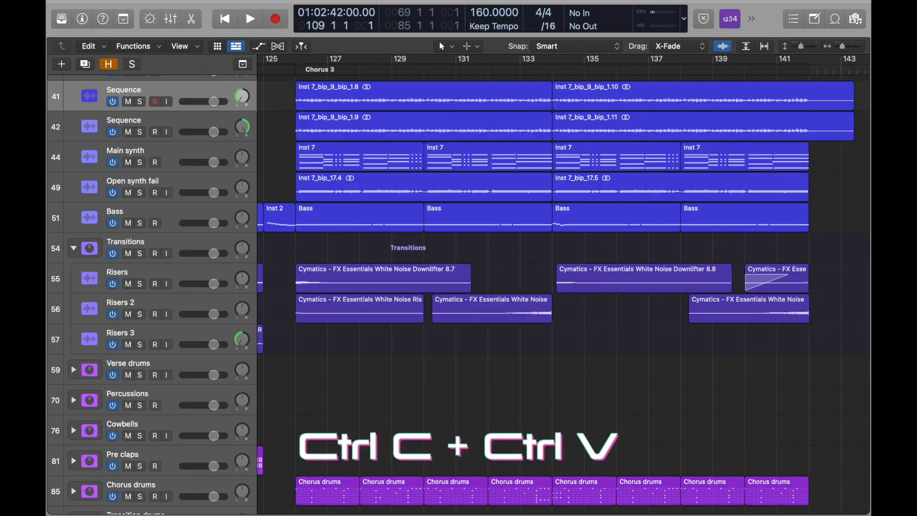
Select the Chorus 3 regions across the synth, bass, transition and drum tracks, and look over the three Risers tracks
{"action": "left_click_drag", "start_coordinate": [847, 461], "coordinate": [267, 162]}
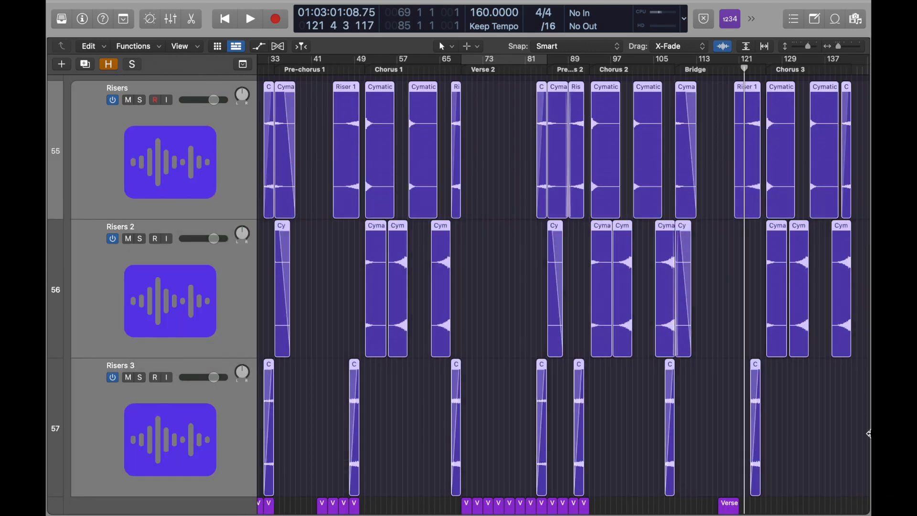
{"action": "left_click", "coordinate": [848, 453]}
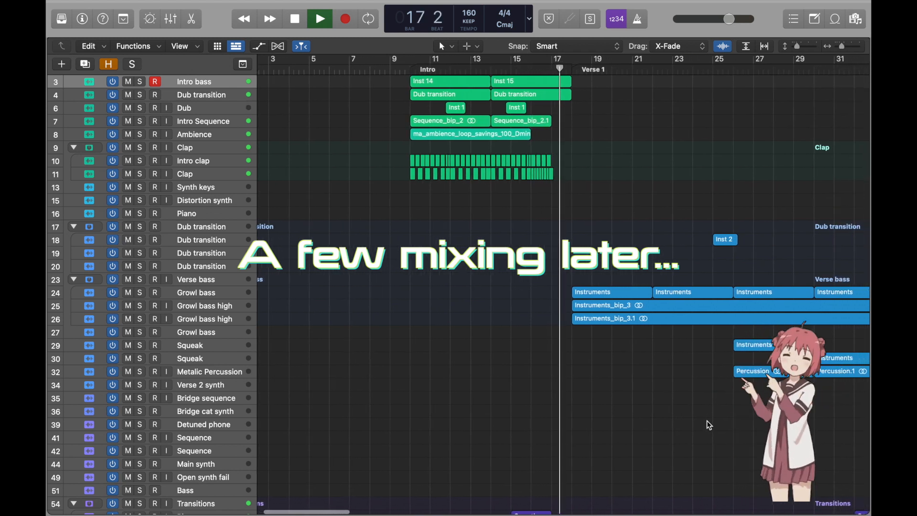
Follow the playback of the mixed song section by section from the intro to the bridge, keeping the currently playing tracks in view
{"action": "scroll", "coordinate": [709, 424], "scroll_direction": "down", "scroll_amount": 5}
{"action": "scroll", "coordinate": [707, 424], "scroll_direction": "down", "scroll_amount": 1}
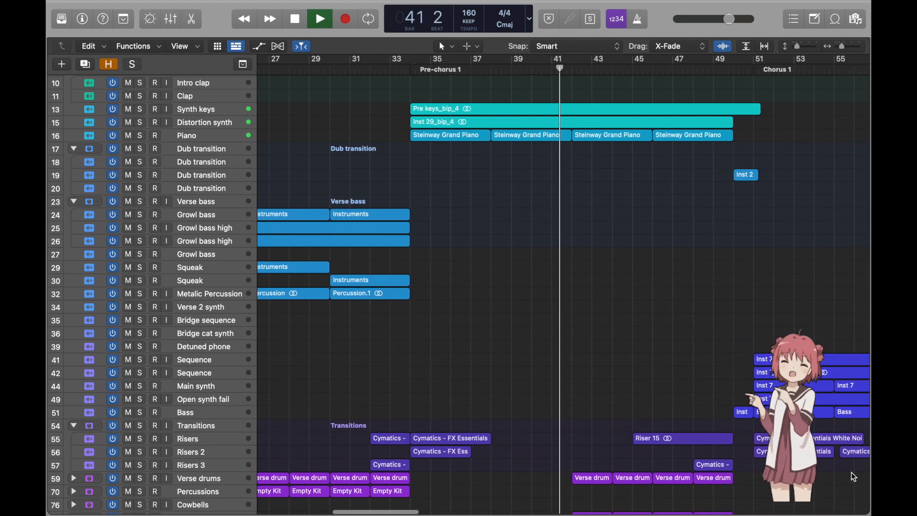
{"action": "scroll", "coordinate": [851, 472], "scroll_direction": "down", "scroll_amount": 1}
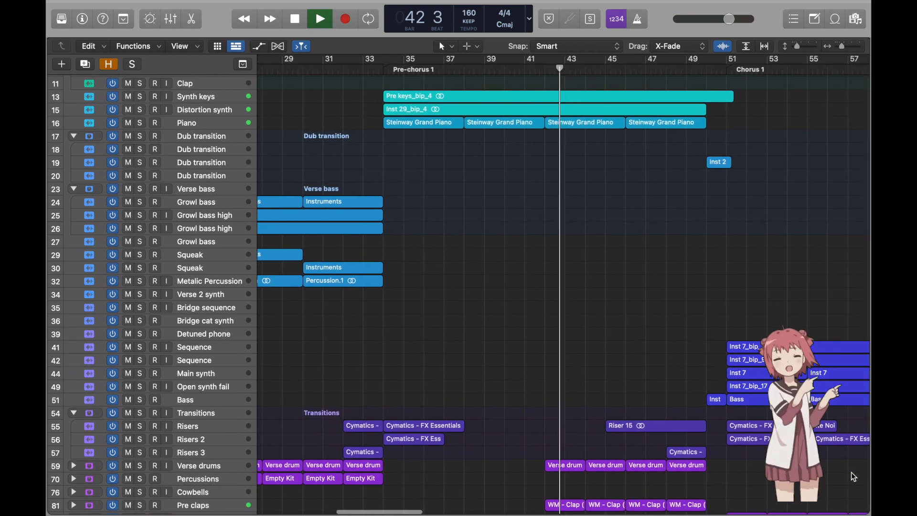
{"action": "scroll", "coordinate": [851, 472], "scroll_direction": "down", "scroll_amount": 2}
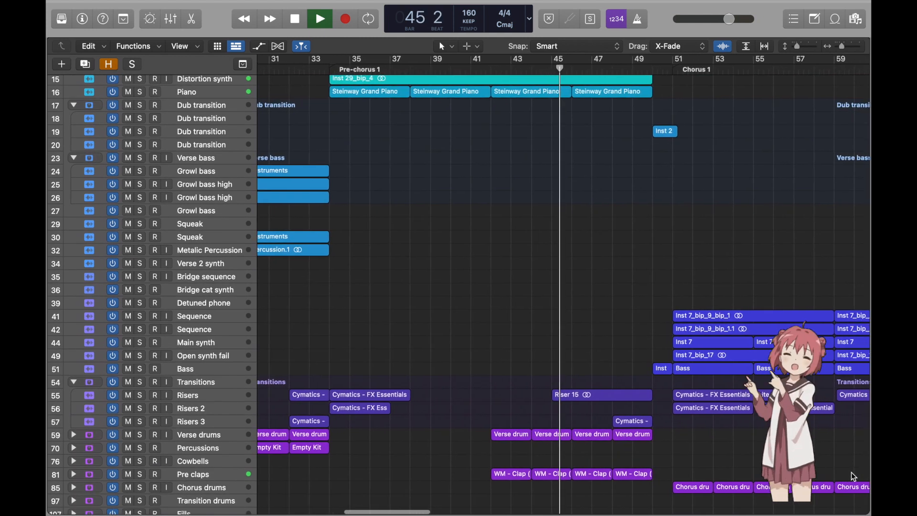
{"action": "scroll", "coordinate": [851, 471], "scroll_direction": "up", "scroll_amount": 1}
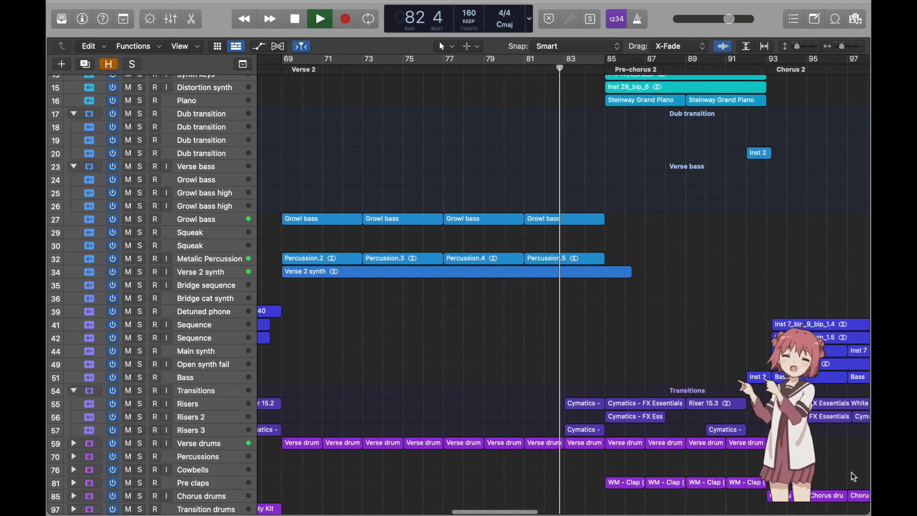
{"action": "scroll", "coordinate": [851, 472], "scroll_direction": "down", "scroll_amount": 3}
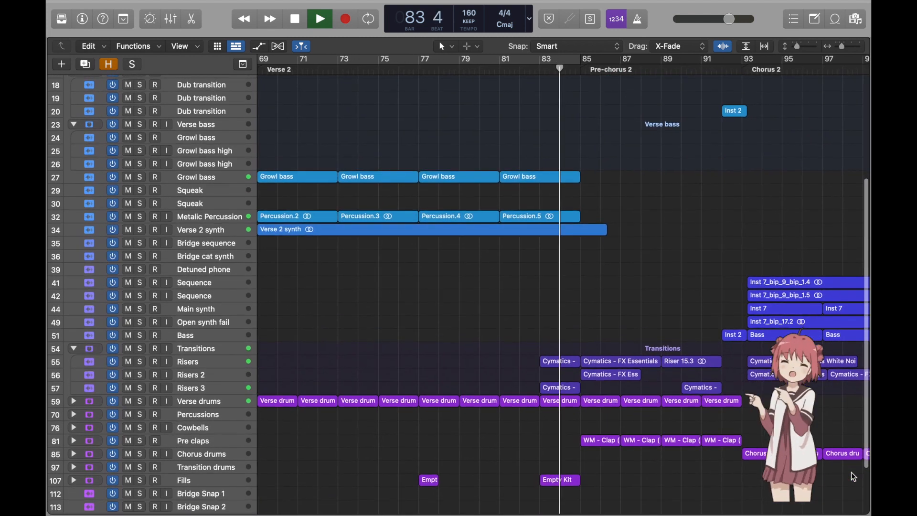
{"action": "scroll", "coordinate": [851, 476], "scroll_direction": "up", "scroll_amount": 2}
{"action": "scroll", "coordinate": [851, 472], "scroll_direction": "up", "scroll_amount": 2}
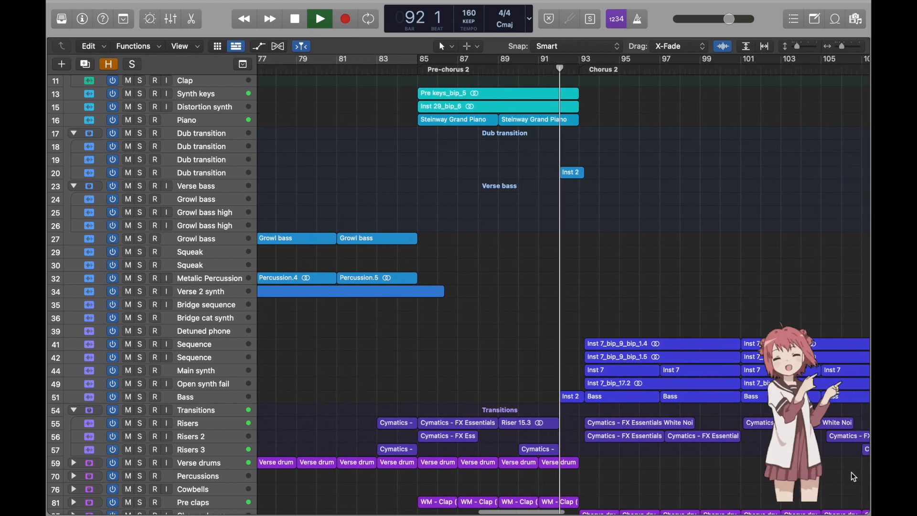
{"action": "scroll", "coordinate": [851, 472], "scroll_direction": "down", "scroll_amount": 2}
{"action": "scroll", "coordinate": [852, 475], "scroll_direction": "down", "scroll_amount": 2}
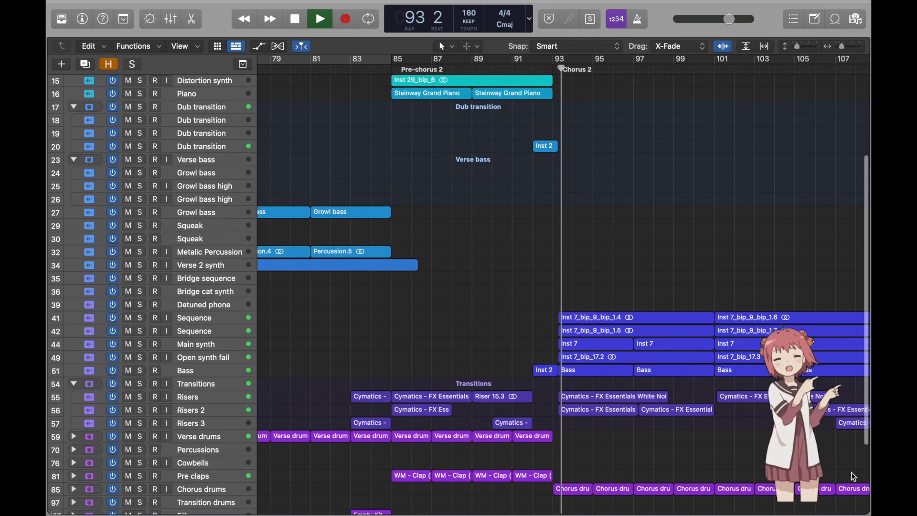
{"action": "scroll", "coordinate": [853, 476], "scroll_direction": "down", "scroll_amount": 1}
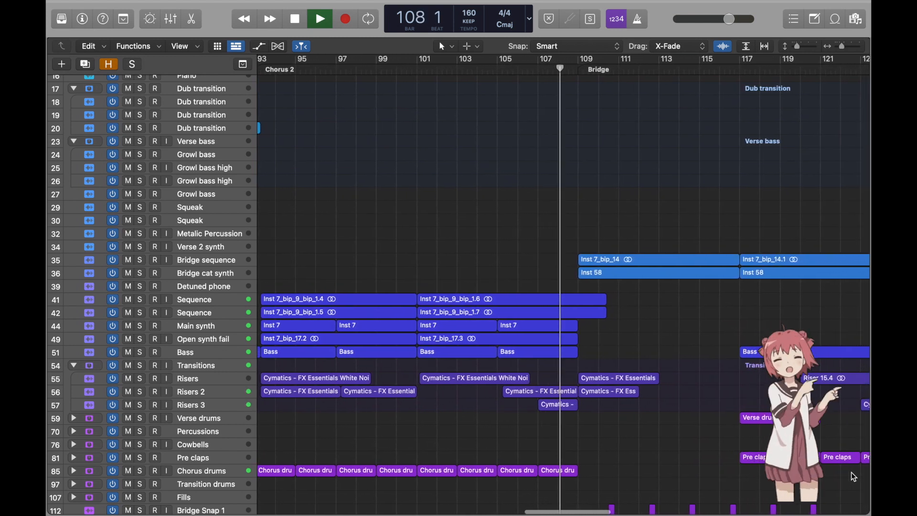
{"action": "scroll", "coordinate": [851, 472], "scroll_direction": "down", "scroll_amount": 3}
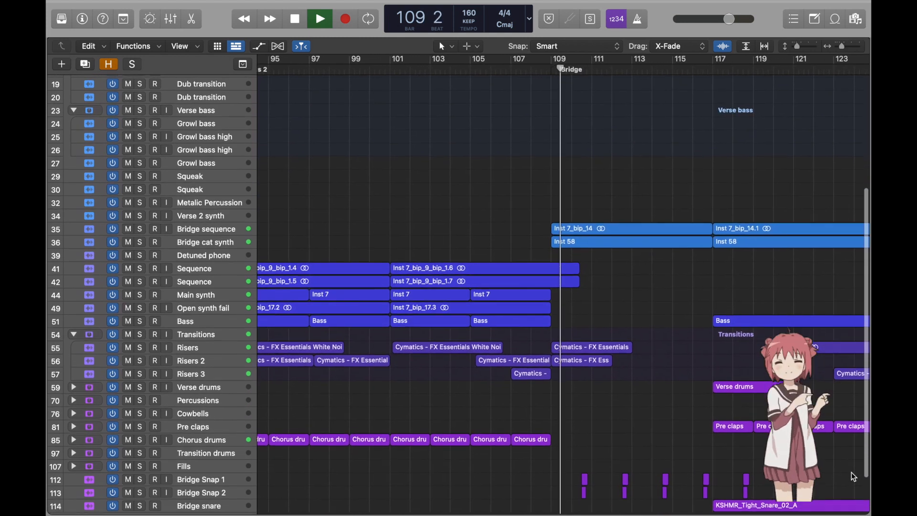